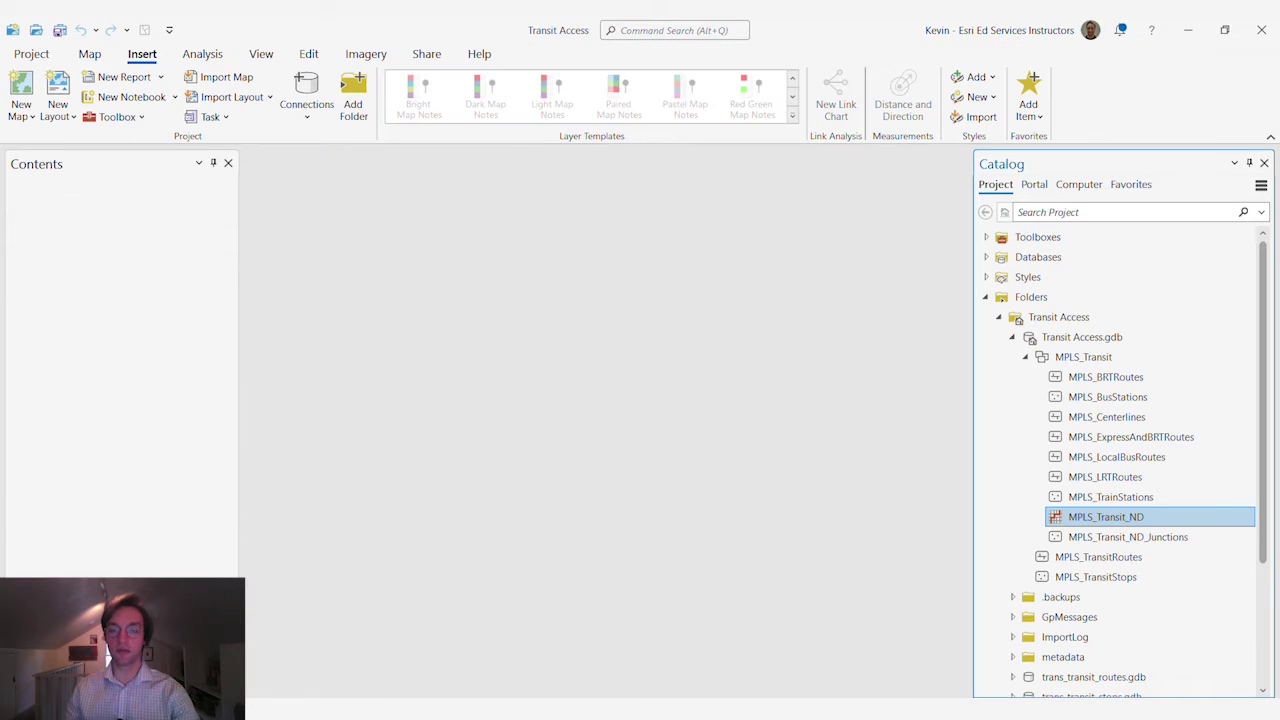
- Open the MPLS_Transit_ND network dataset properties to its Travel Modes settings
right_click(1077, 523)
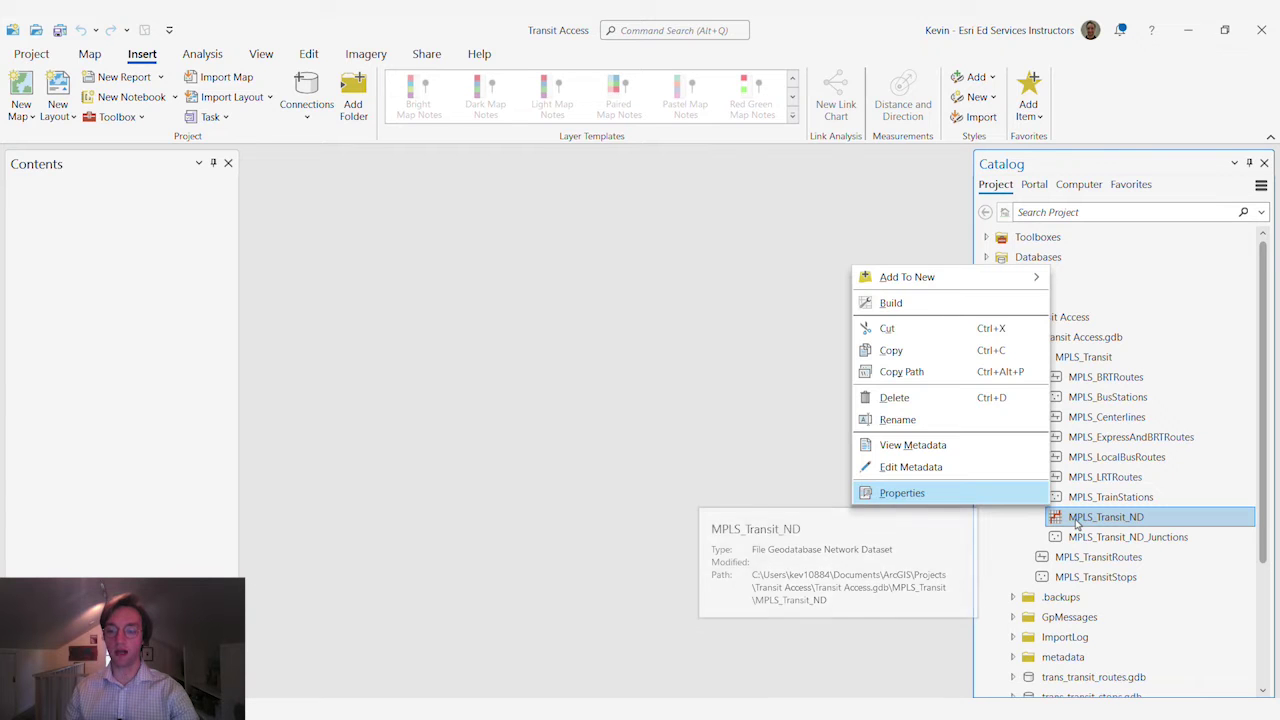
click(948, 505)
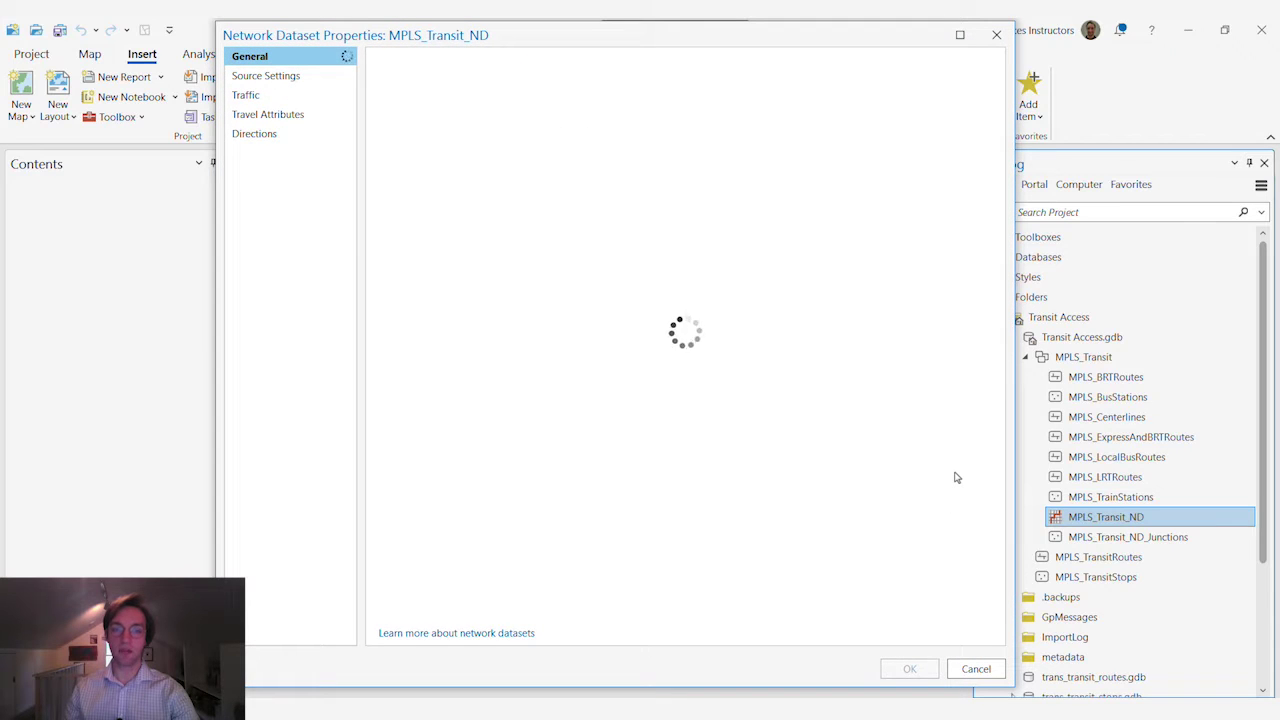
click(297, 120)
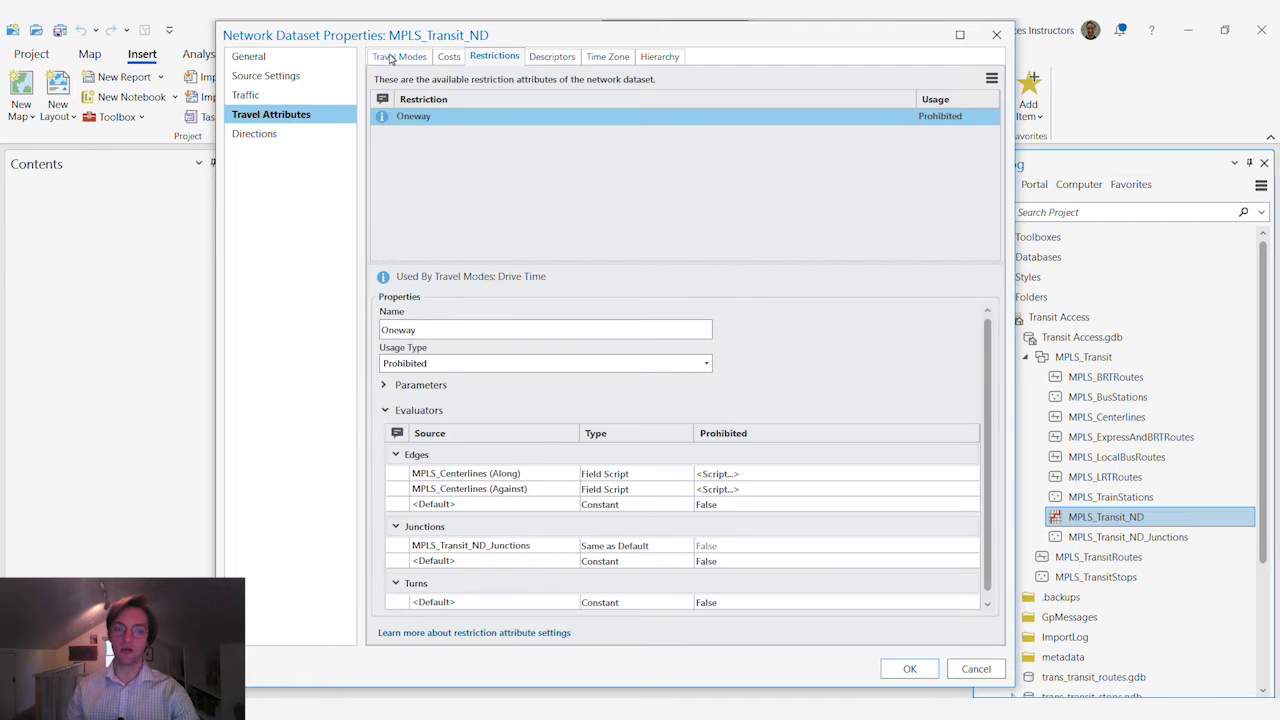
click(393, 57)
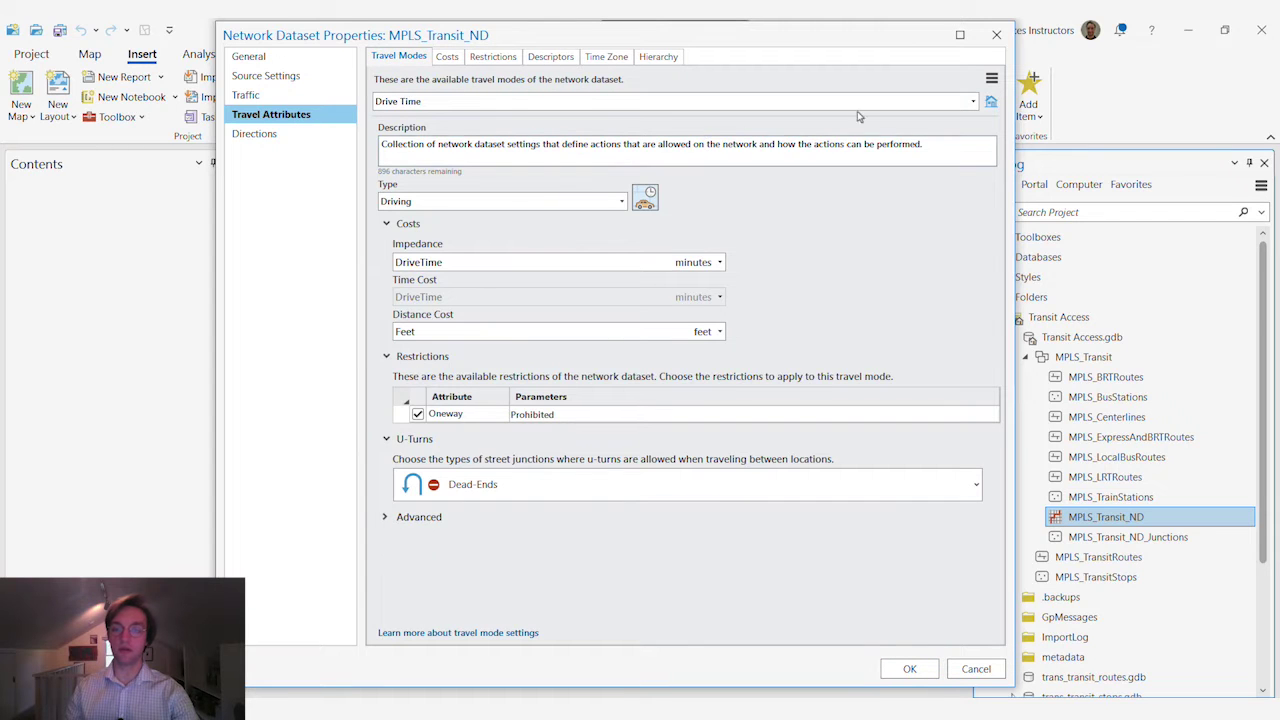
- Add a new travel mode named Walk Time with type Walking
click(992, 78)
click(905, 124)
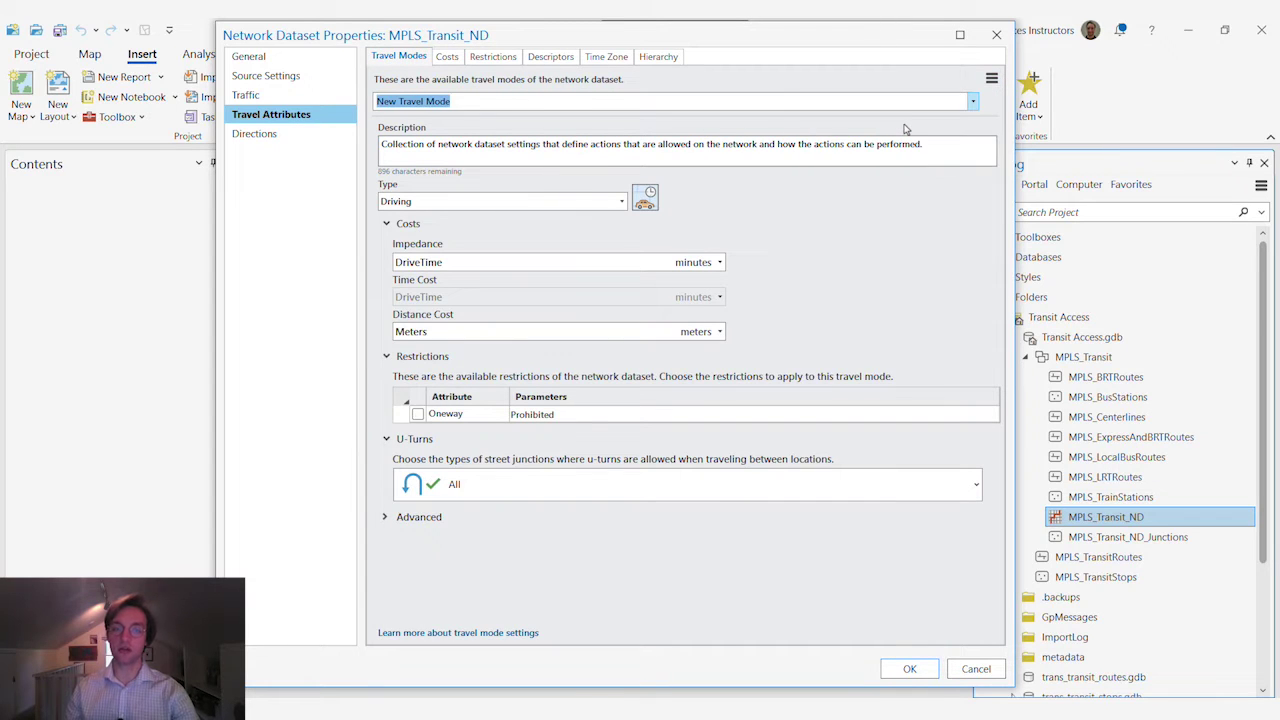
text(Walk)
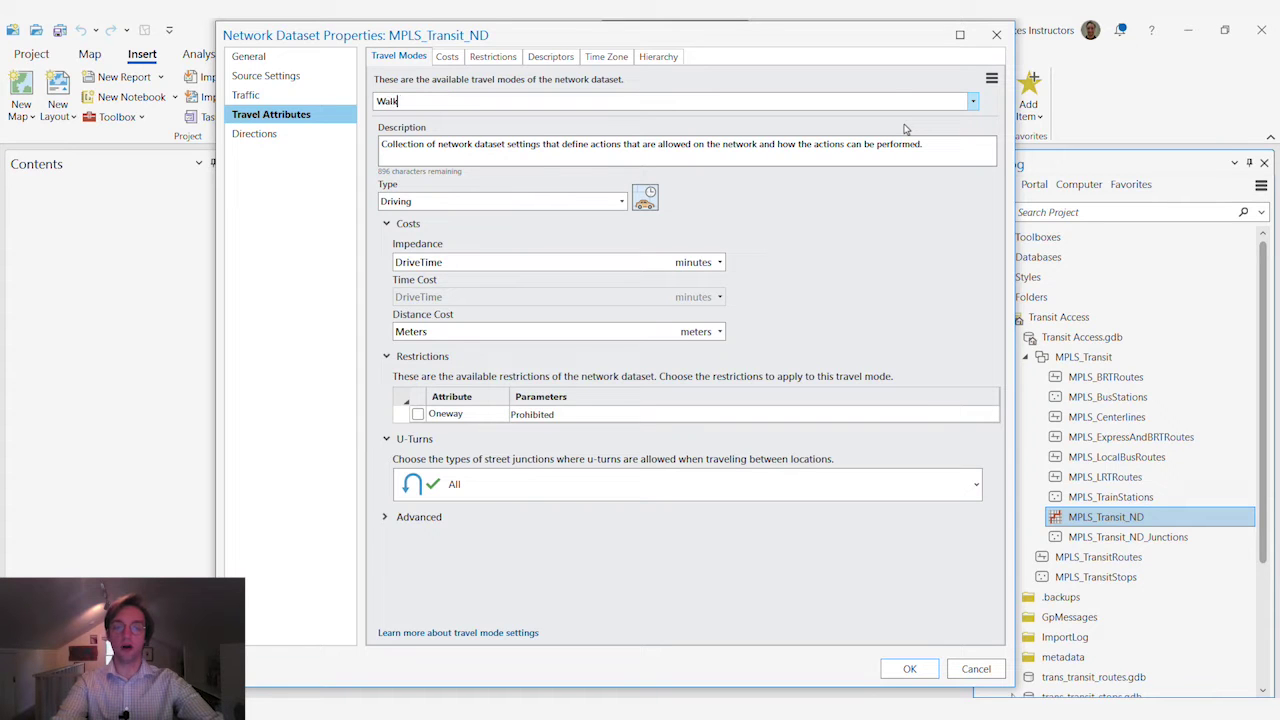
text( Time)
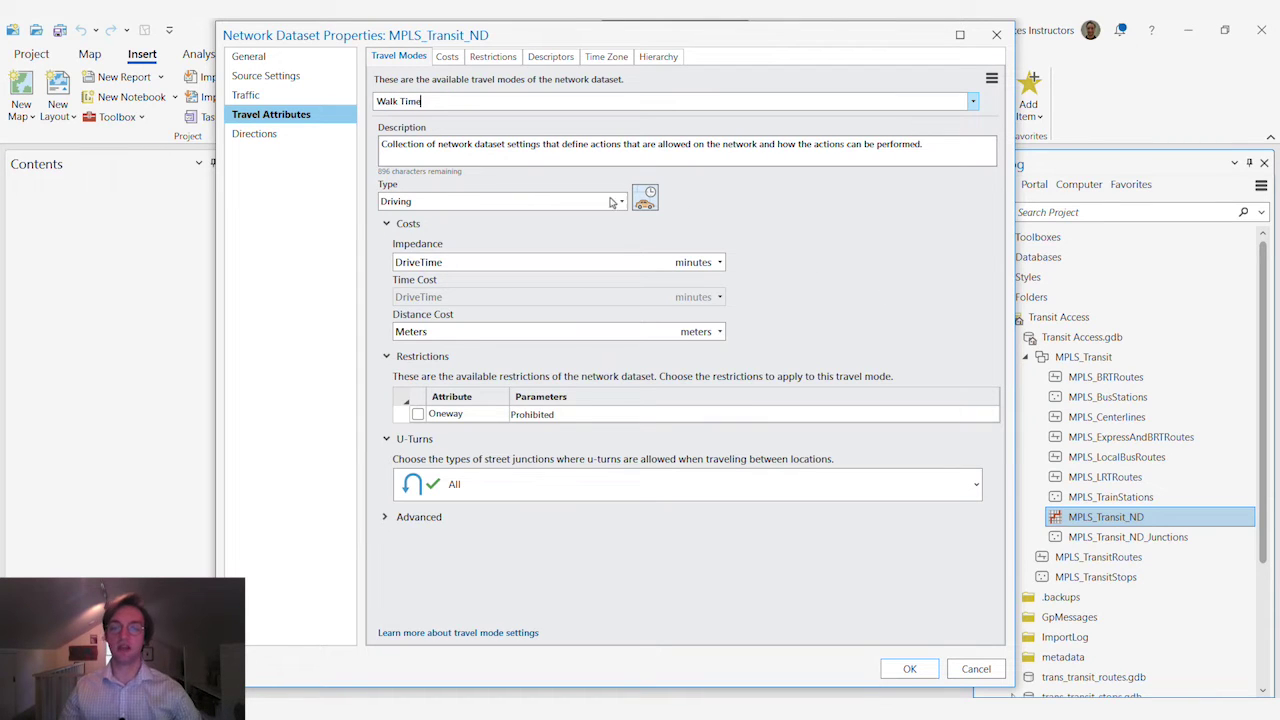
click(613, 202)
click(600, 232)
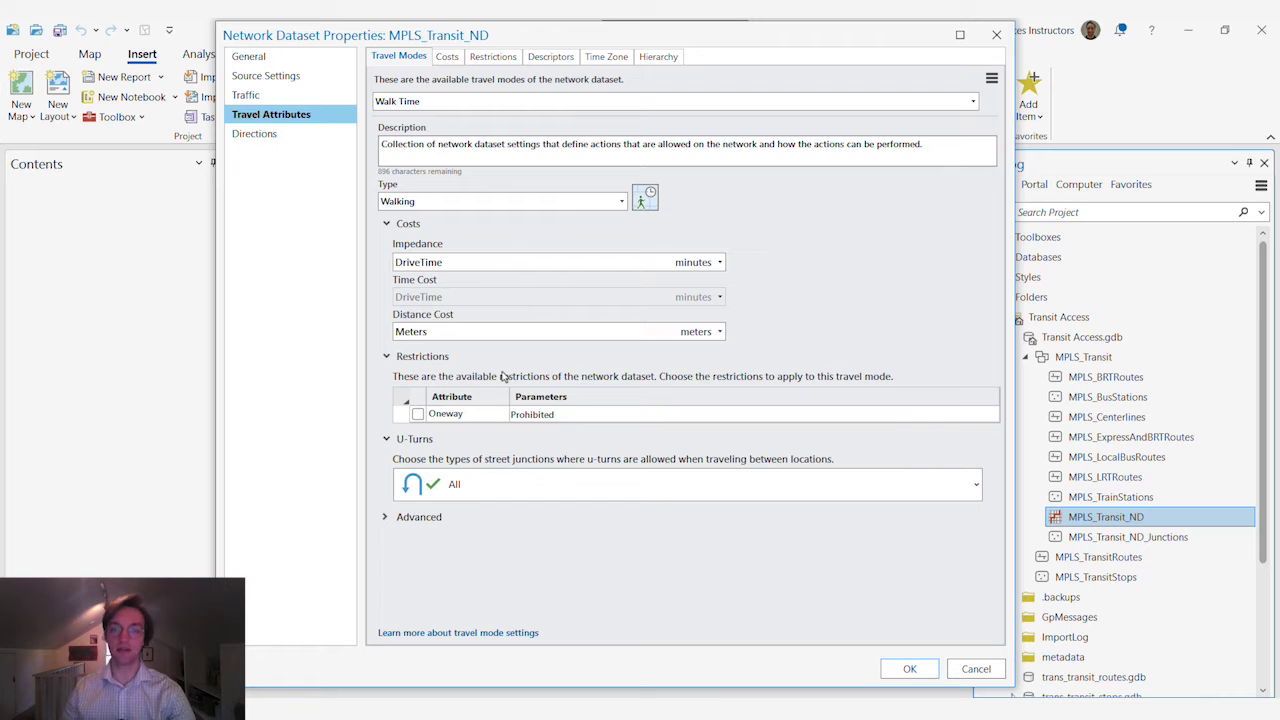
- Add a new cost attribute named WalkTime
click(449, 59)
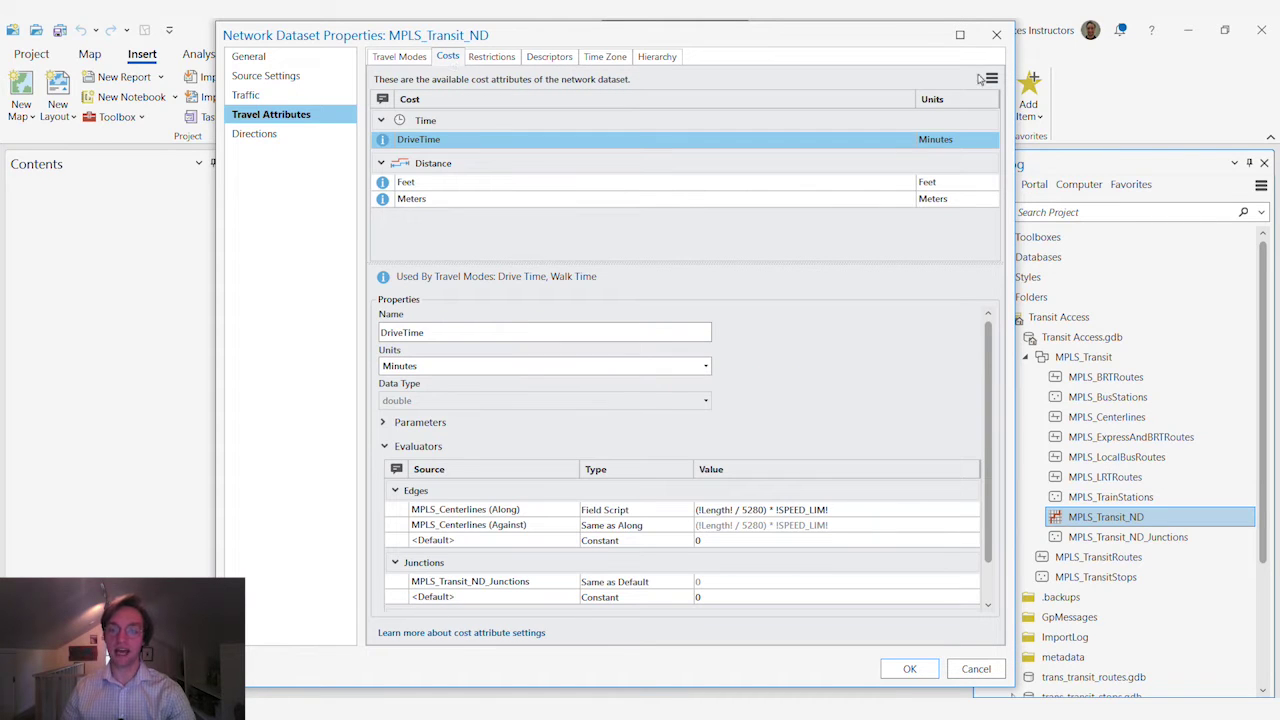
click(991, 78)
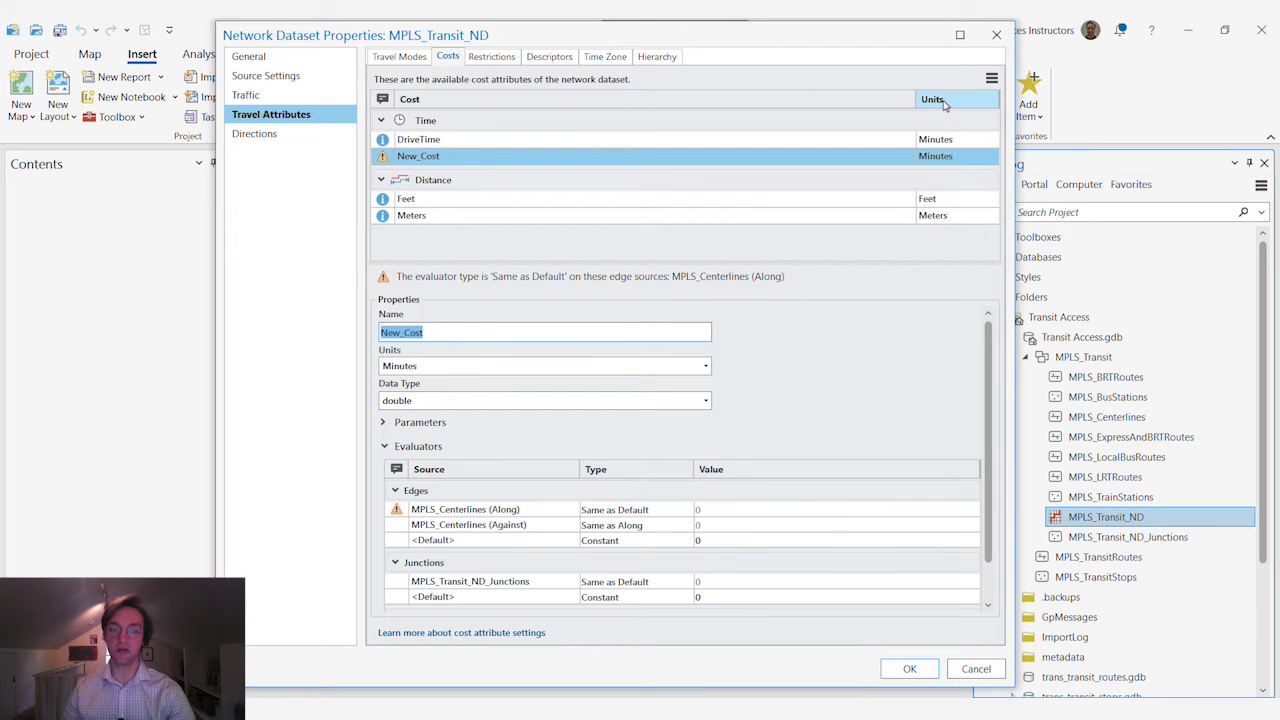
text(WalkTime)
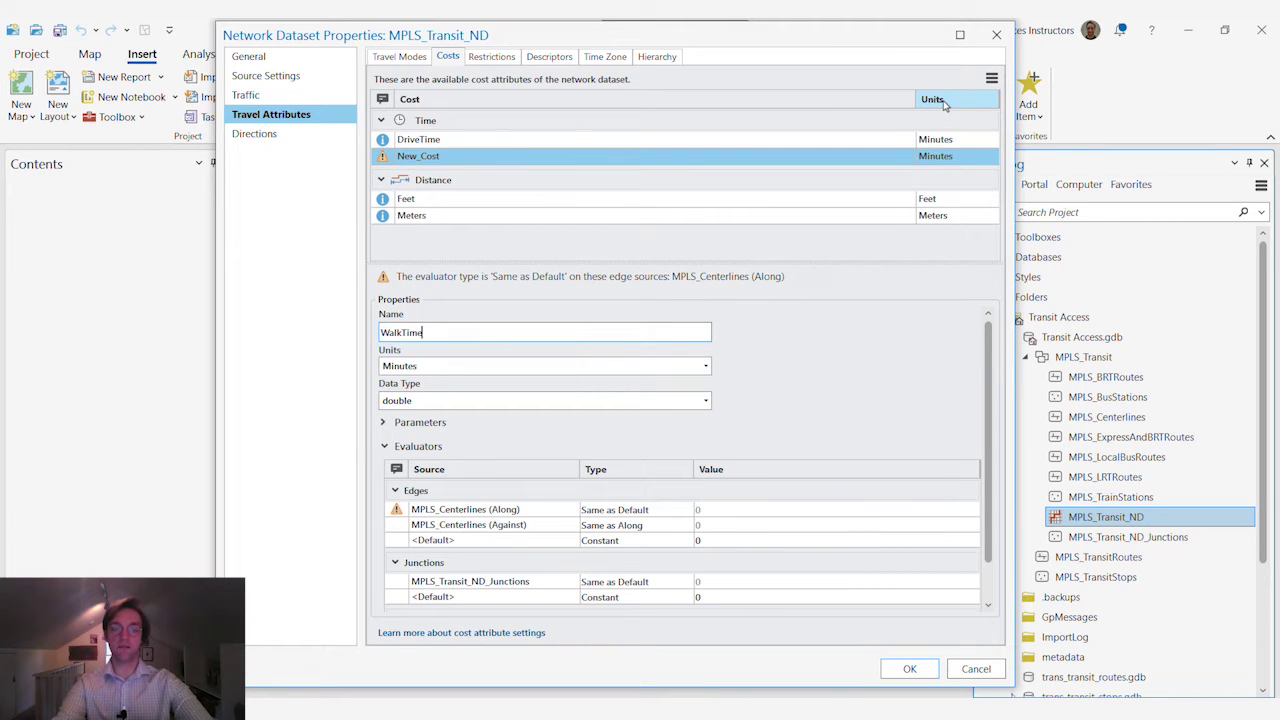
key(Tab)
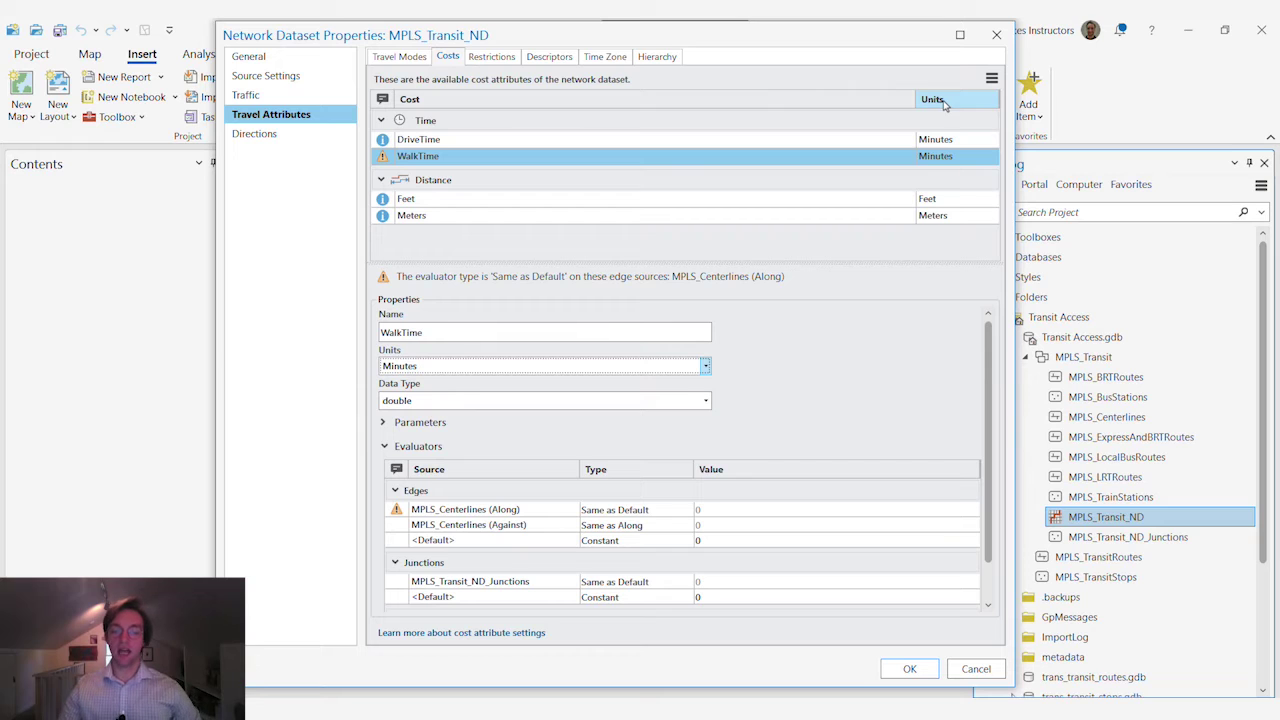
click(880, 361)
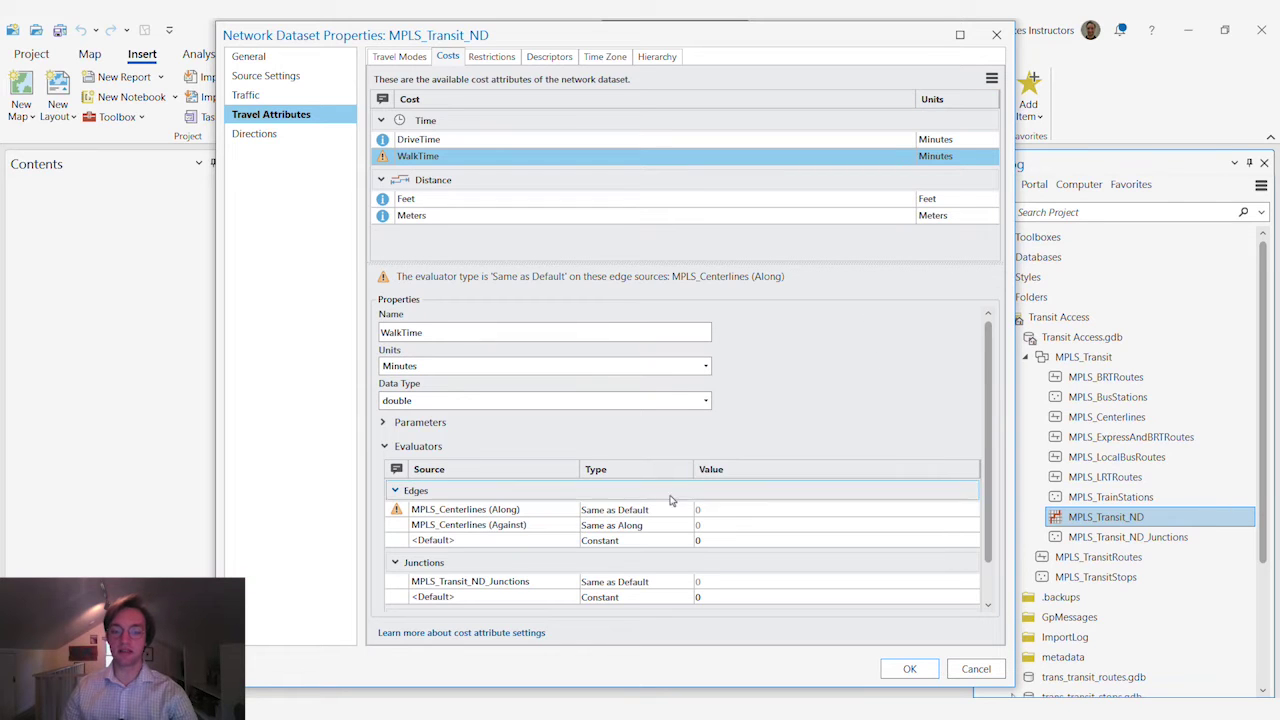
- Evaluate WalkTime's Along street edges with a field script whose result is !Time!
click(665, 512)
click(686, 512)
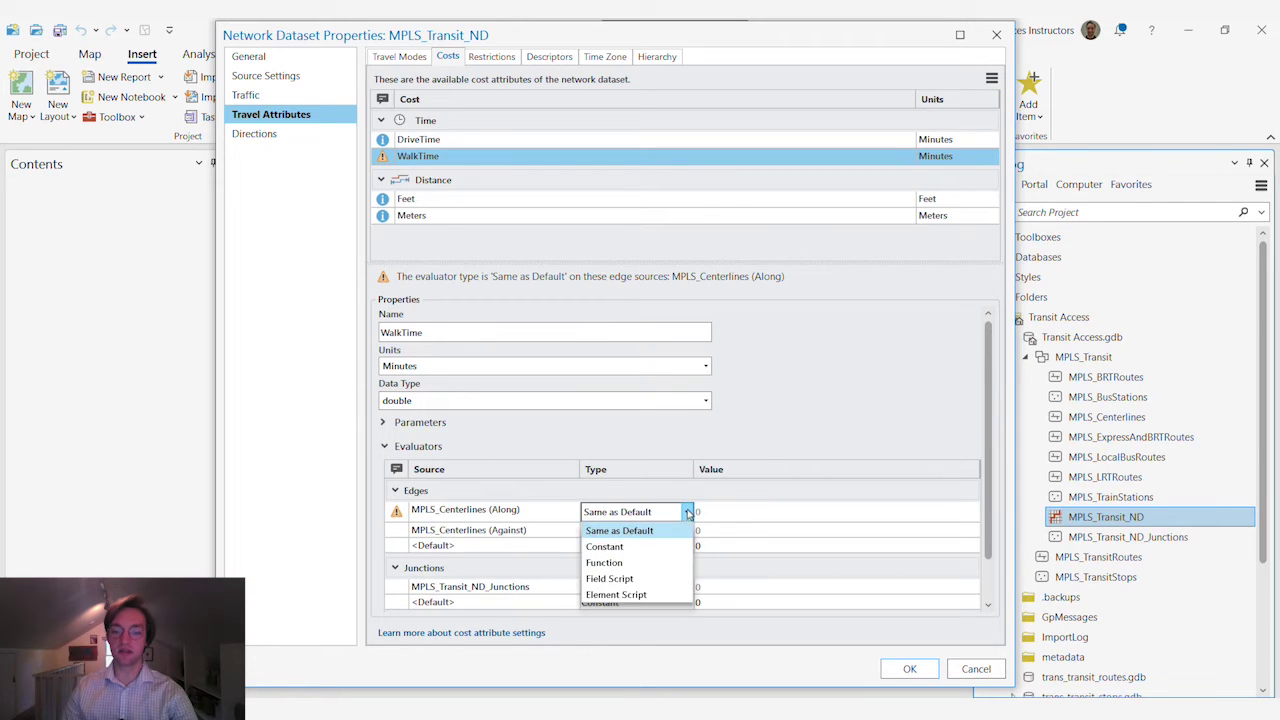
click(655, 583)
click(748, 511)
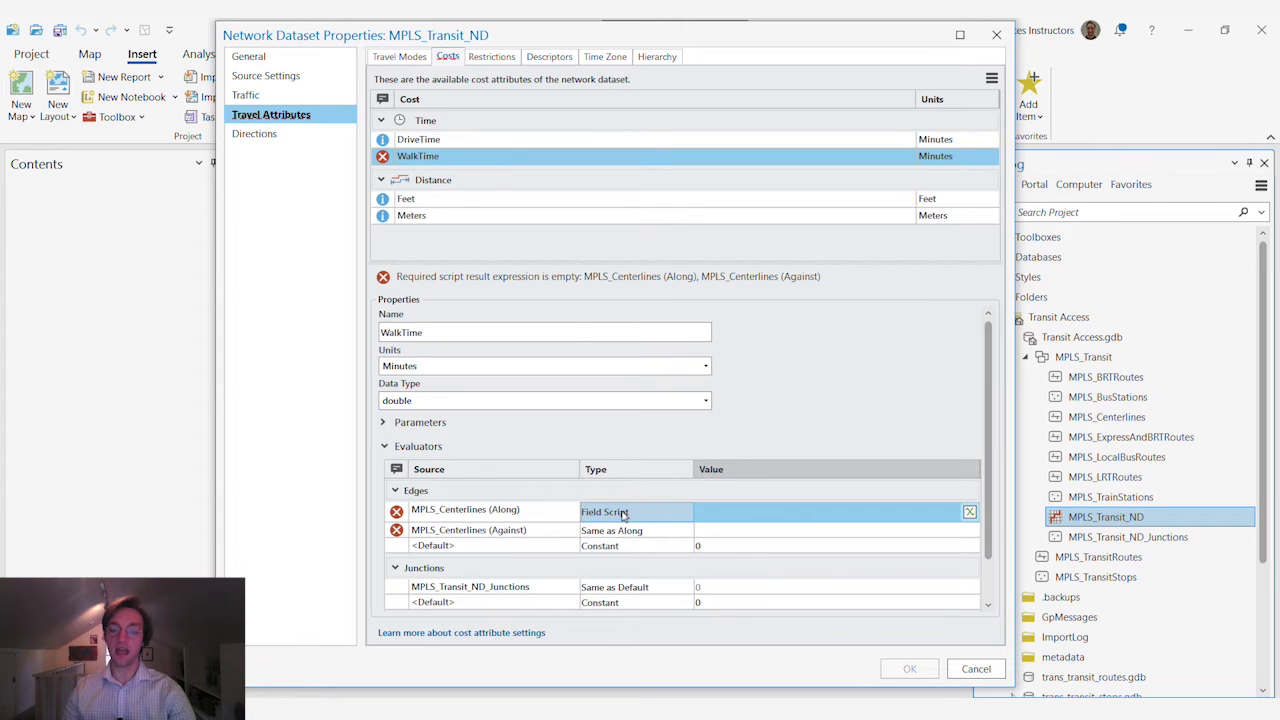
click(971, 515)
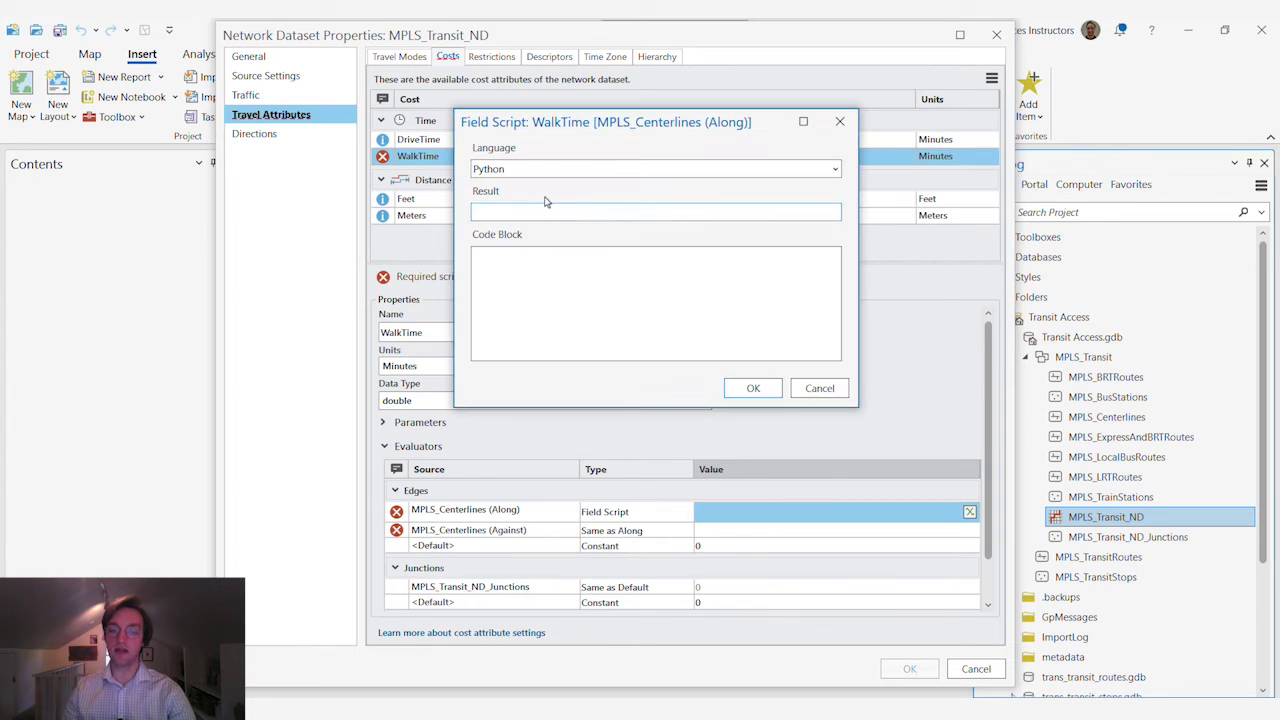
click(550, 213)
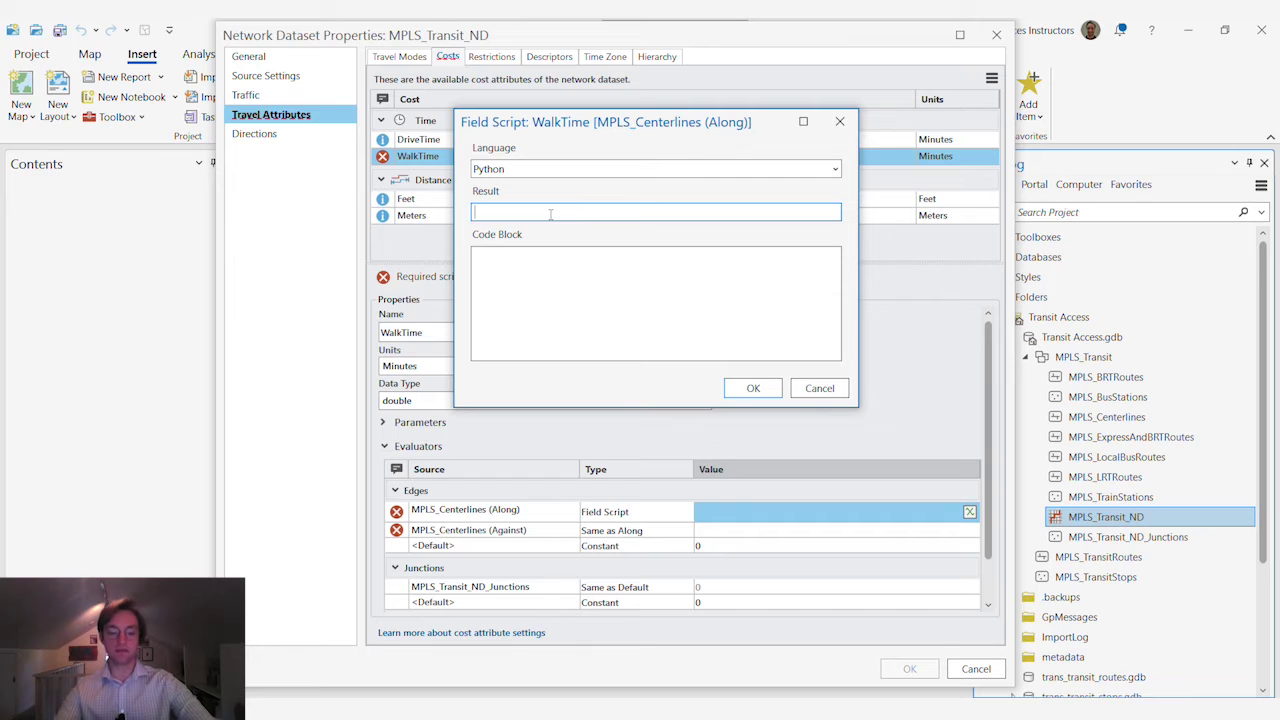
text(!Time!)
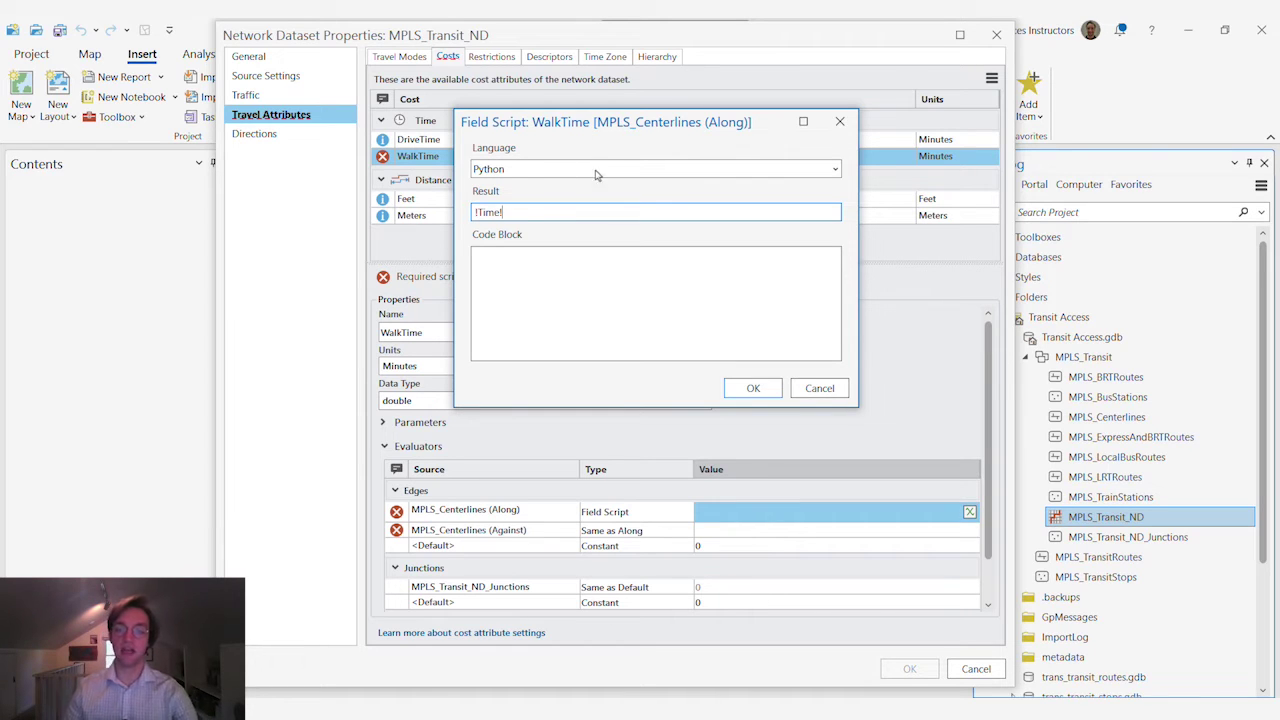
click(750, 388)
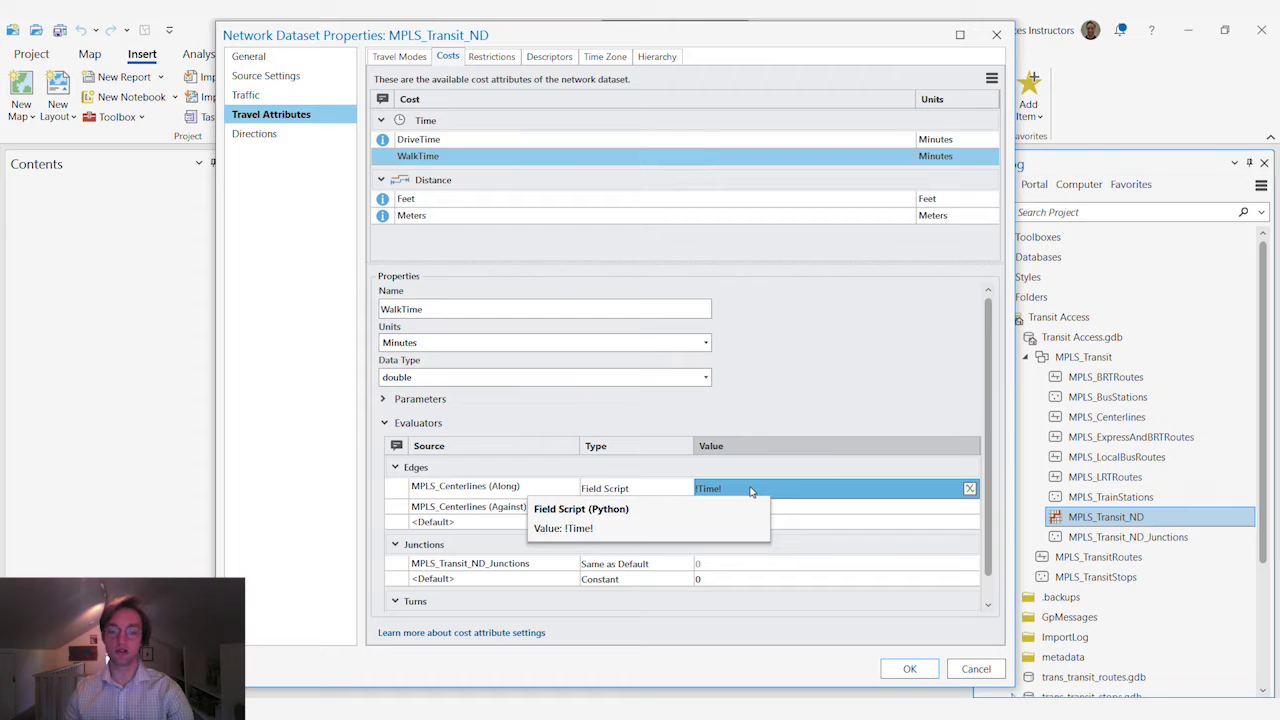
click(815, 381)
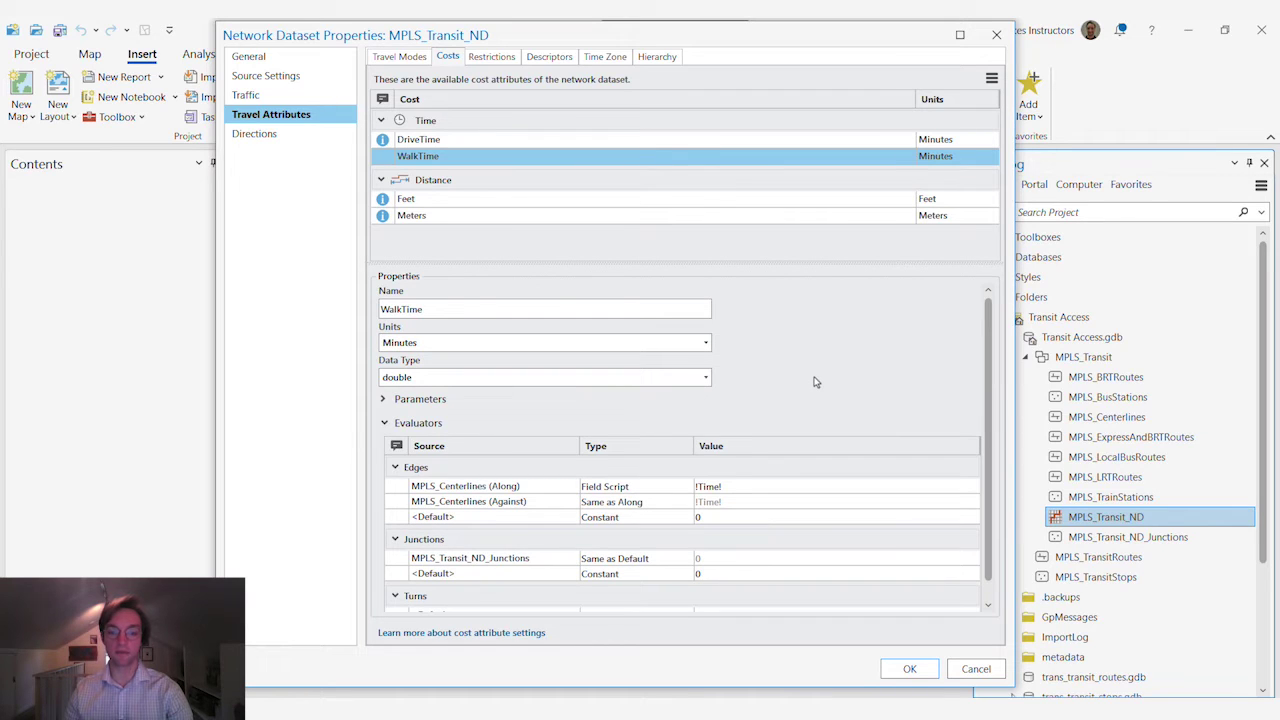
- Add a new restriction named PedestrianProhibited
click(492, 60)
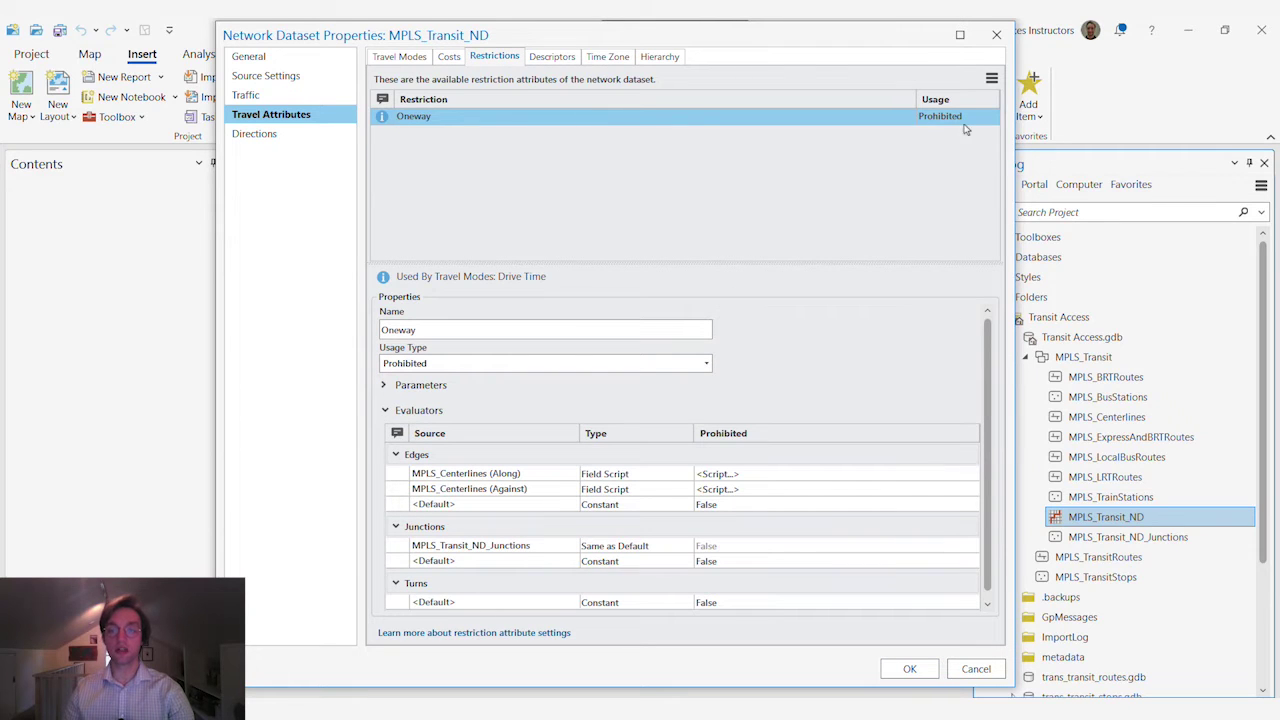
click(988, 79)
click(937, 104)
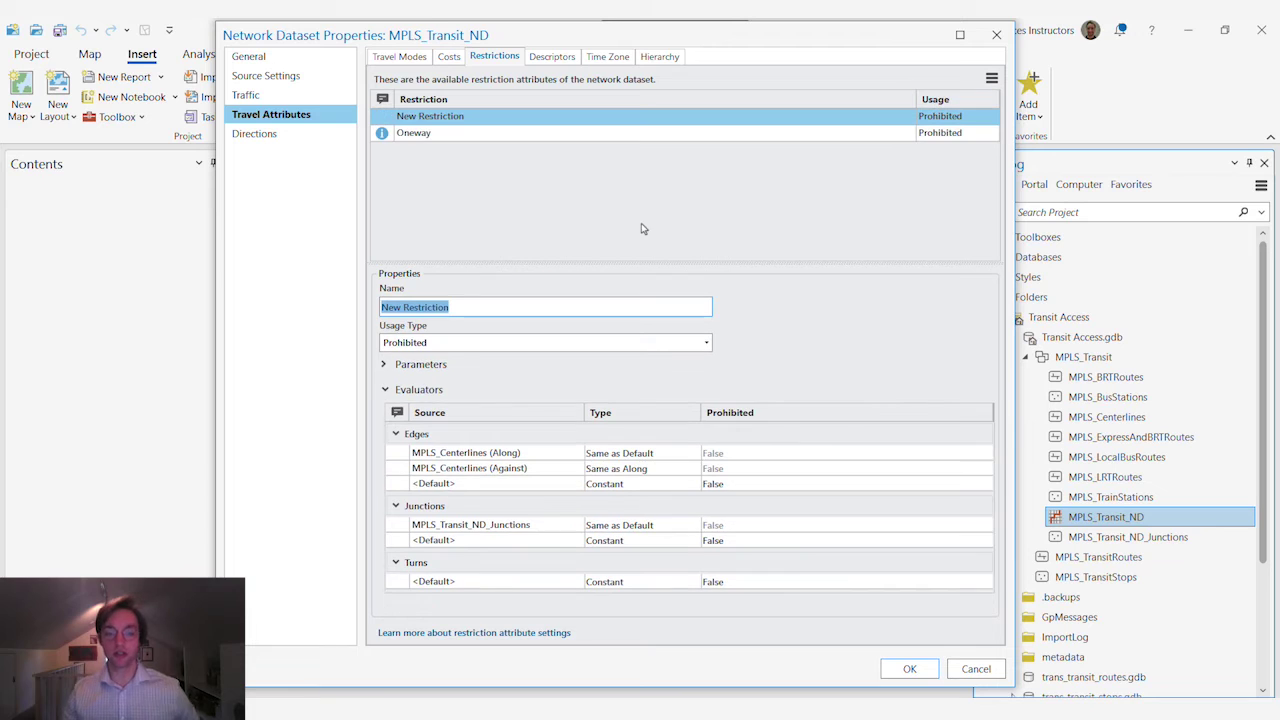
text(Ped)
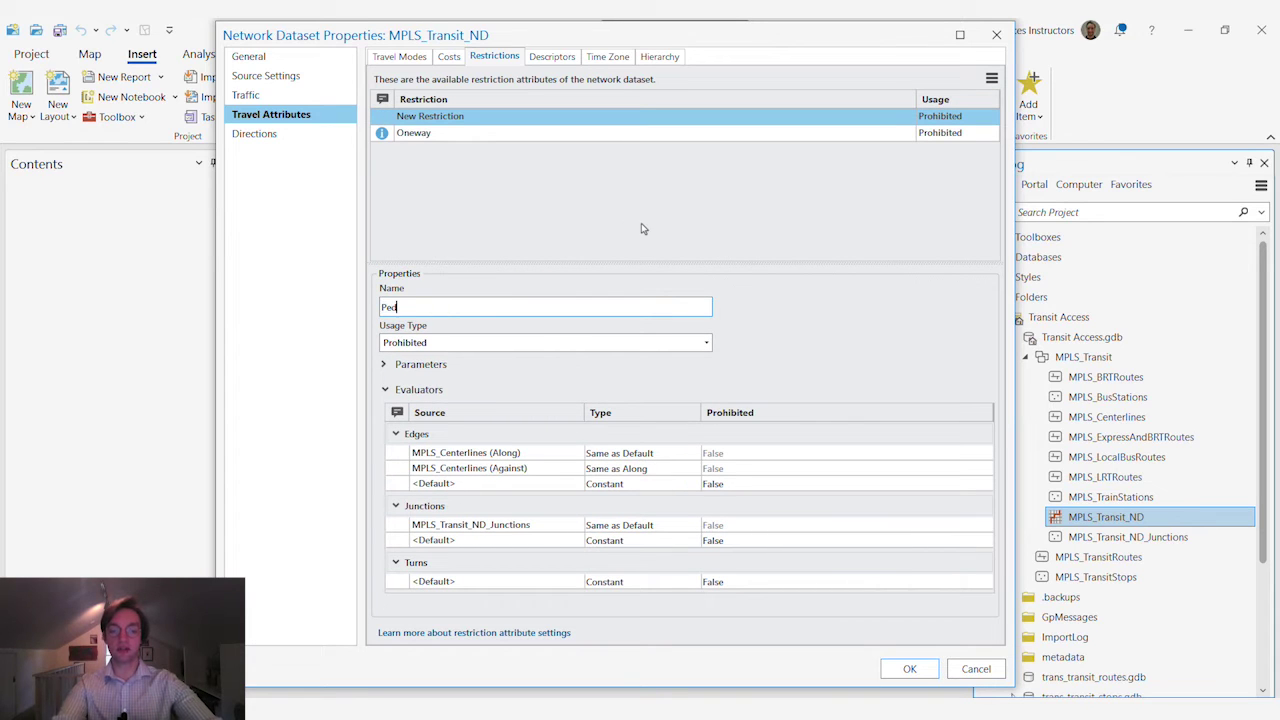
text(estrianProhibited)
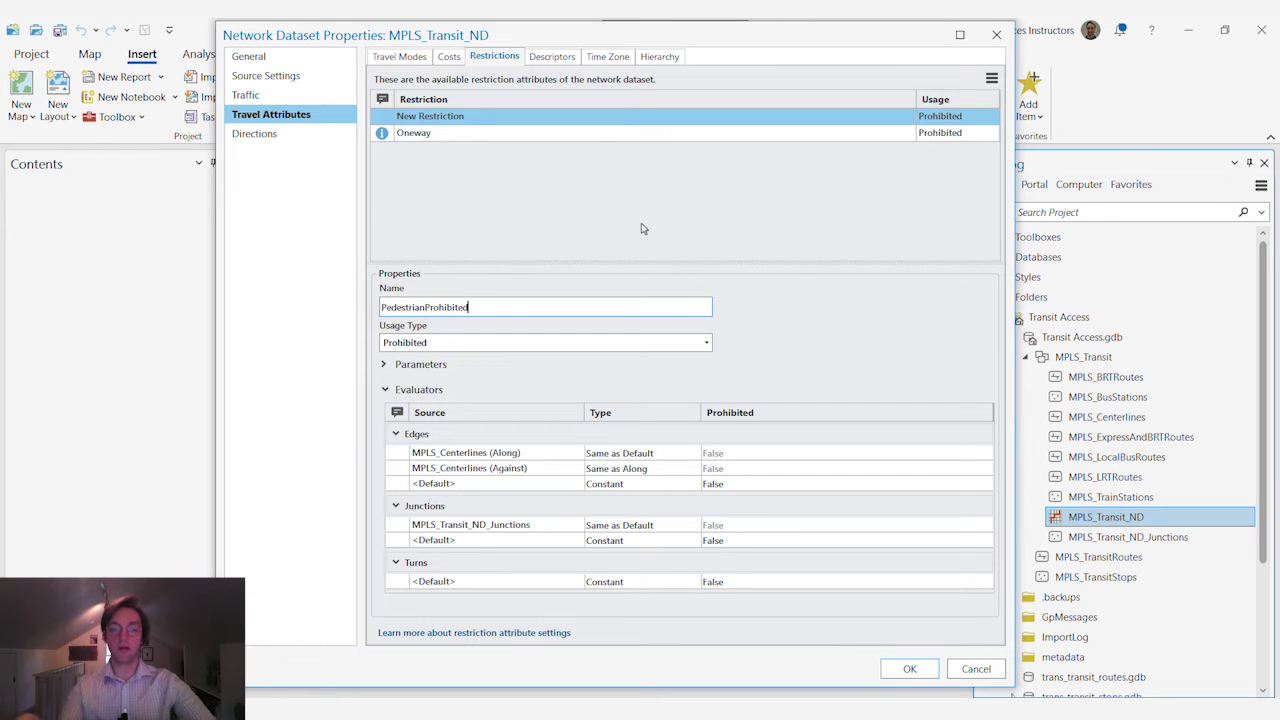
key(Return)
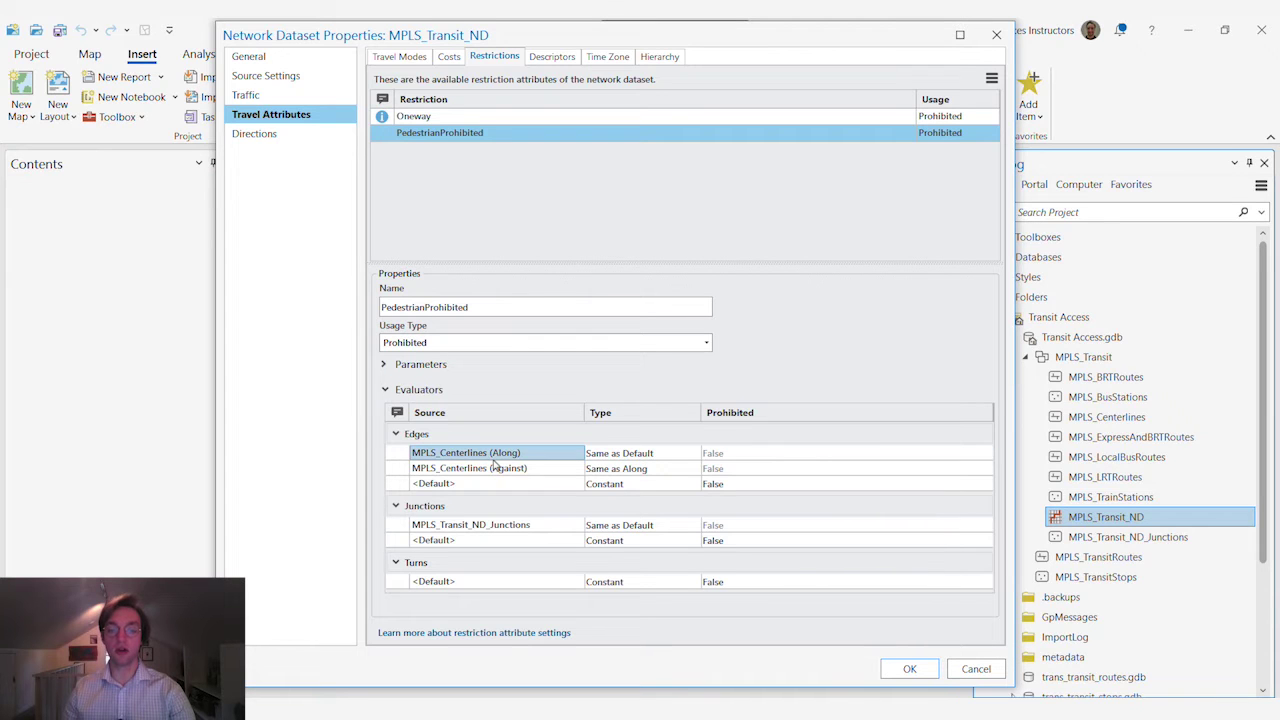
- Switch the restriction's Along edge evaluator to Field Script for the Prohibited value
click(663, 460)
click(663, 460)
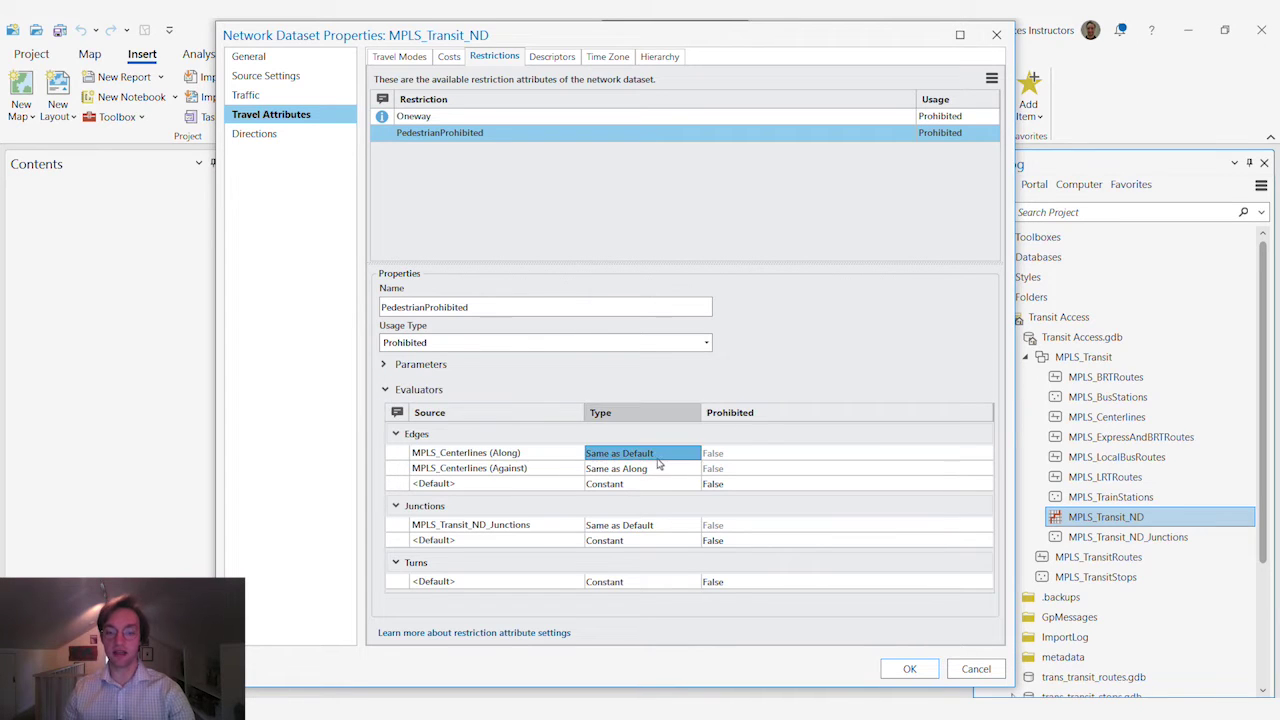
click(696, 456)
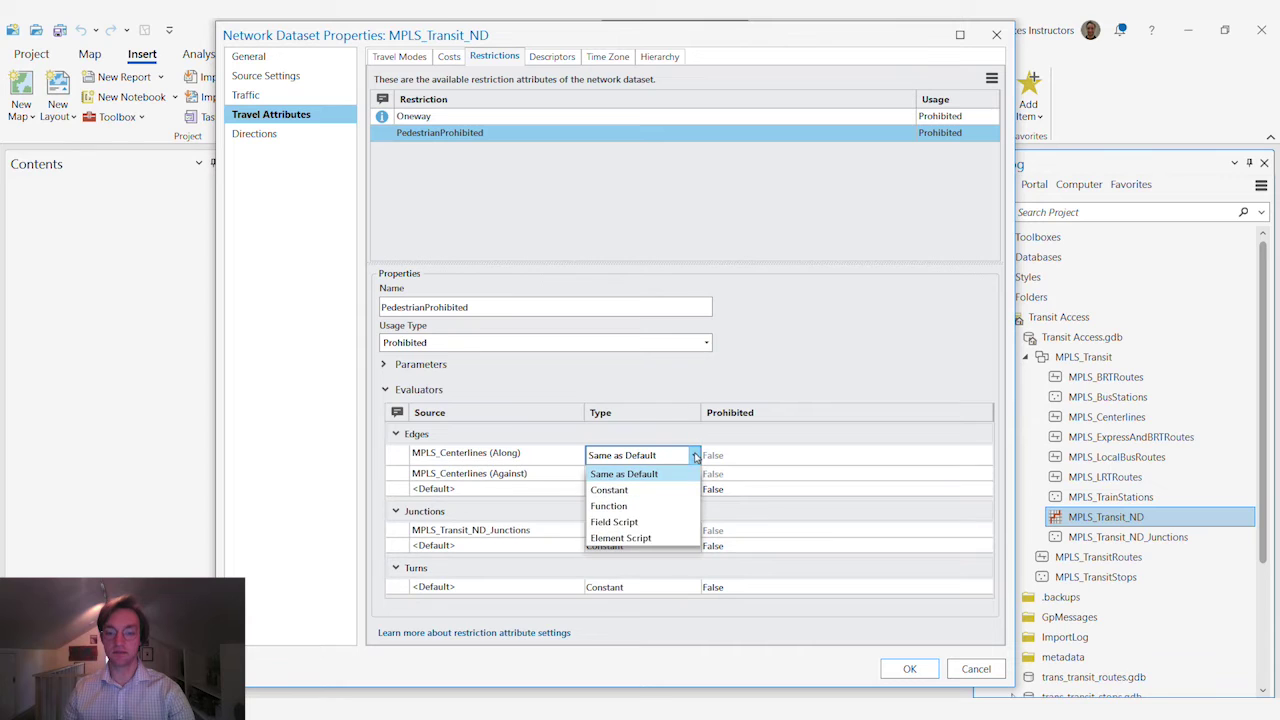
click(629, 522)
click(818, 475)
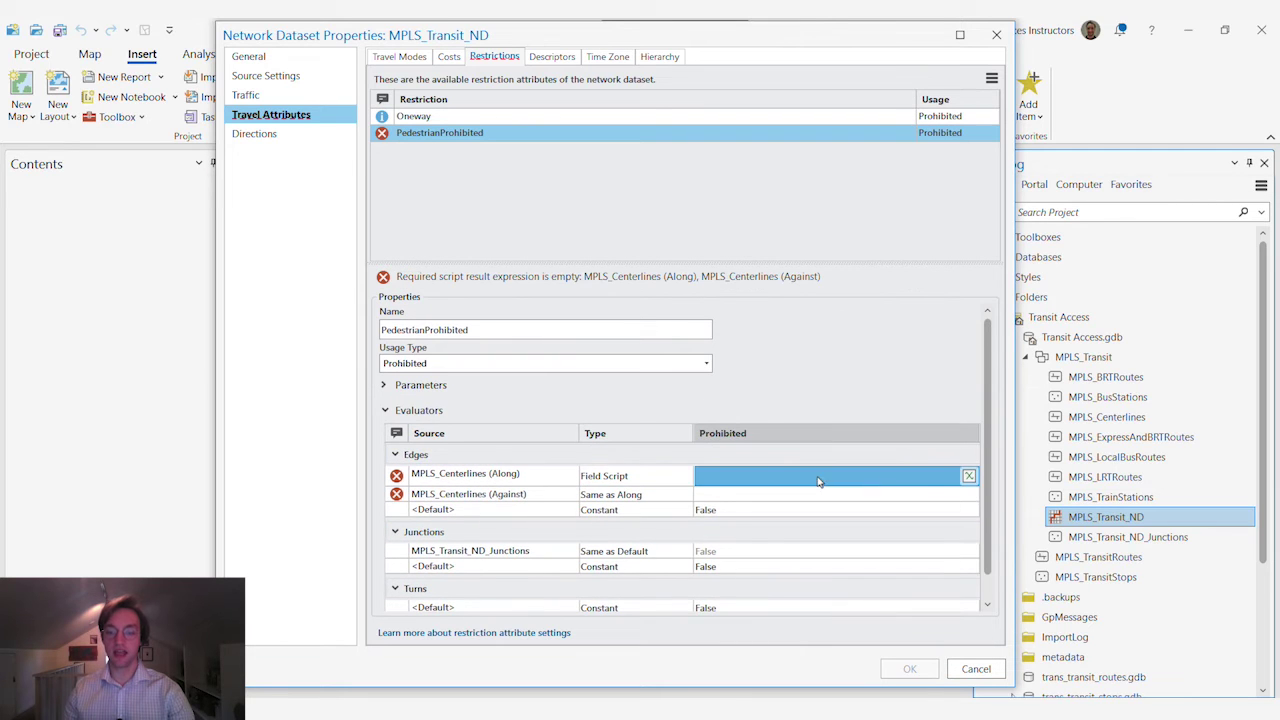
click(968, 477)
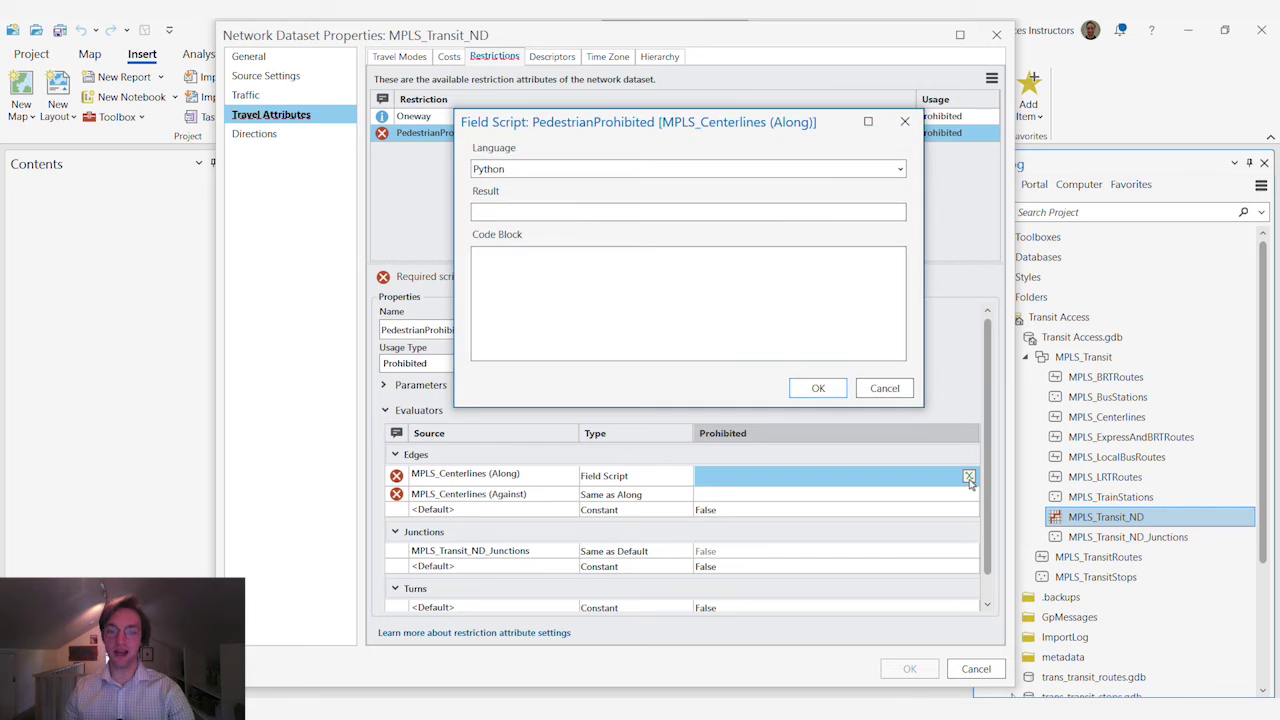
- Set the result to noPeds() with pasted code prohibiting F_CLASS A63 or A10
click(567, 213)
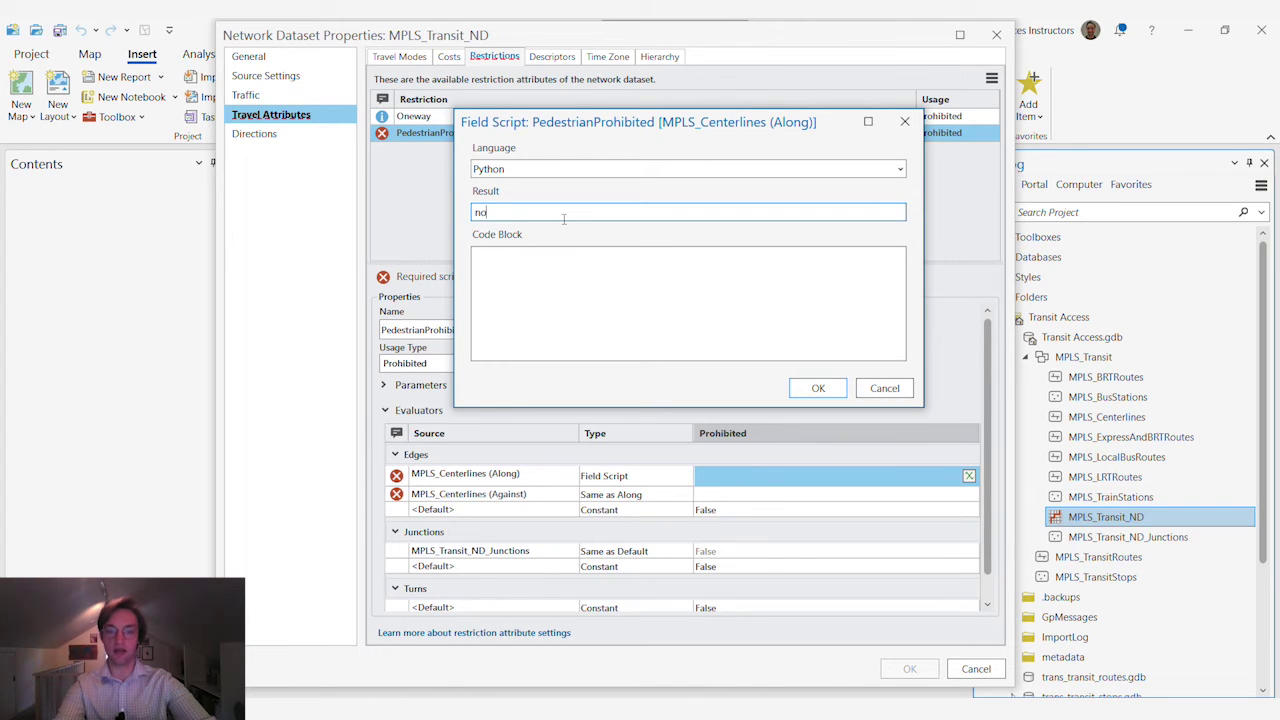
text(Ped)
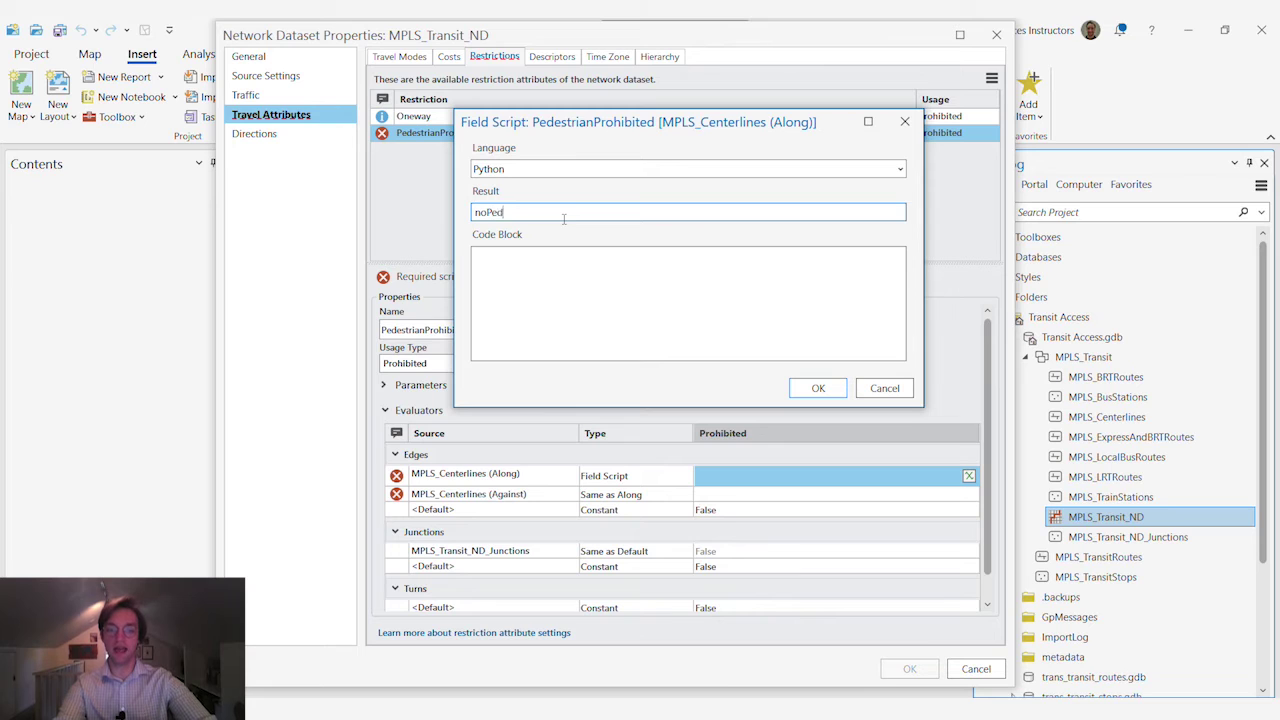
text(s())
key(Tab)
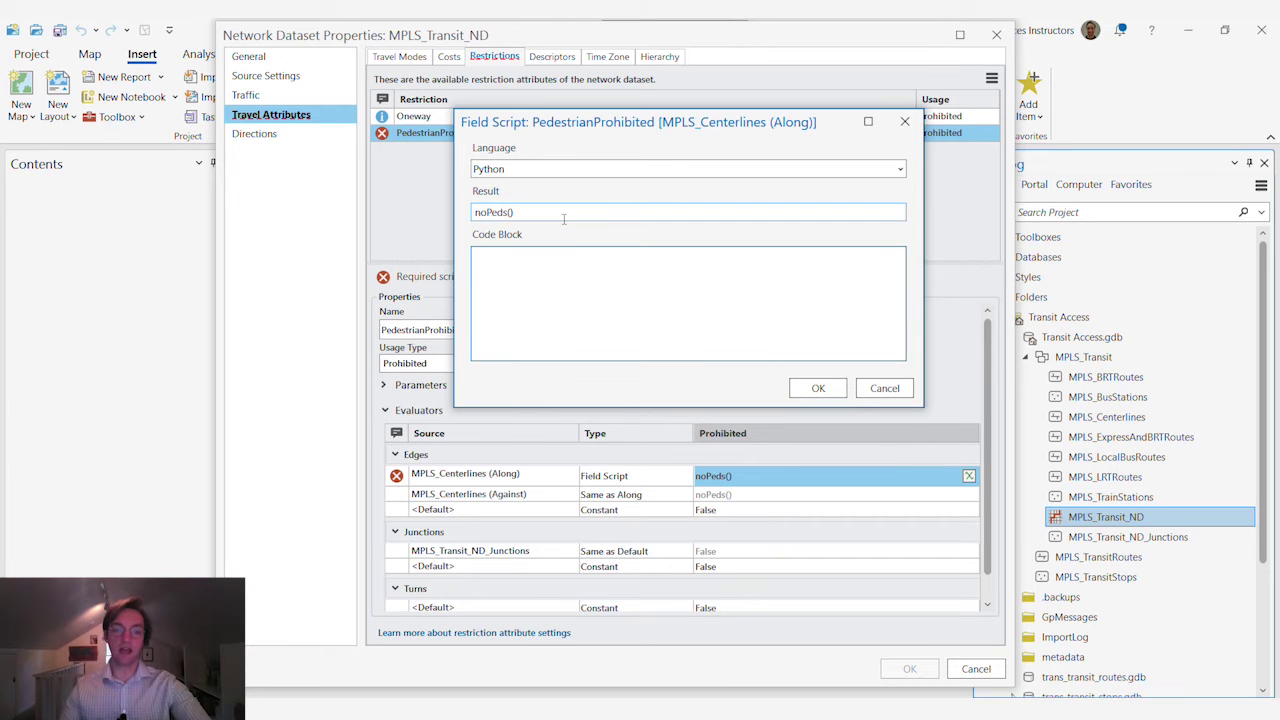
key(alt+Tab)
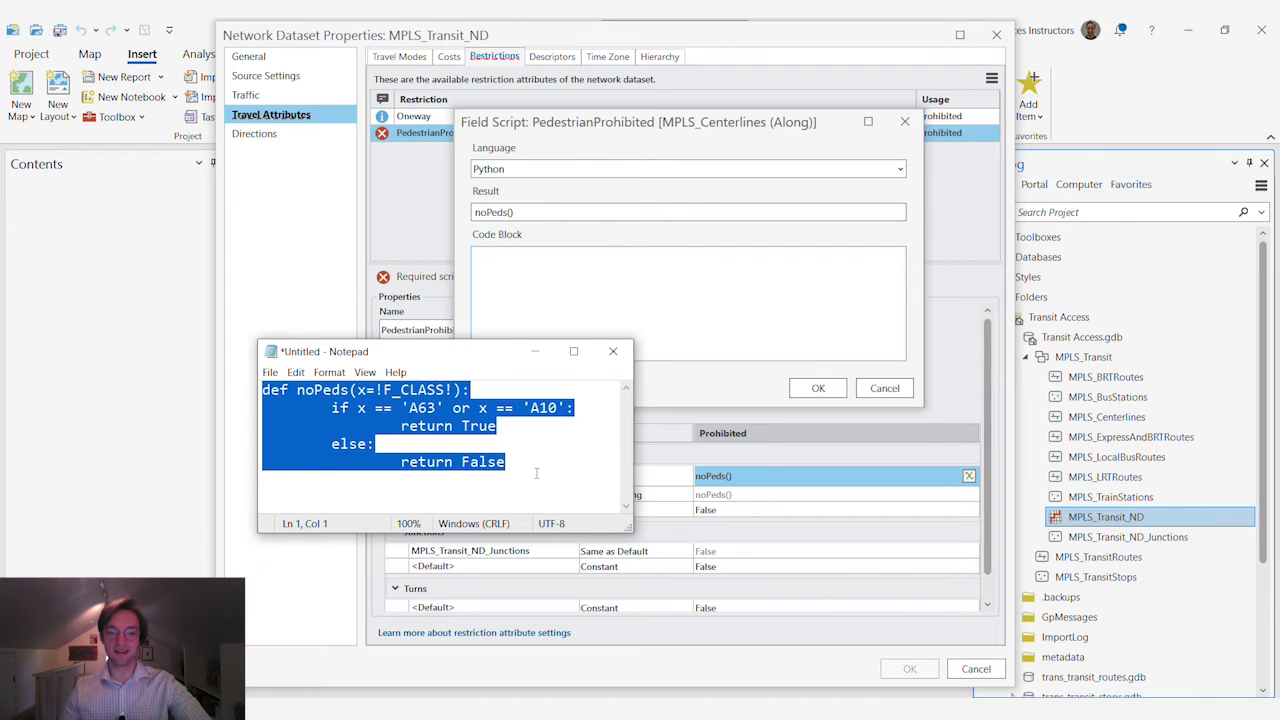
key(alt+Tab)
text(def noPeds(x=!F_CLASS!): 	if x == 'A63' or x == 'A10': 		return True 	else: 		return False)
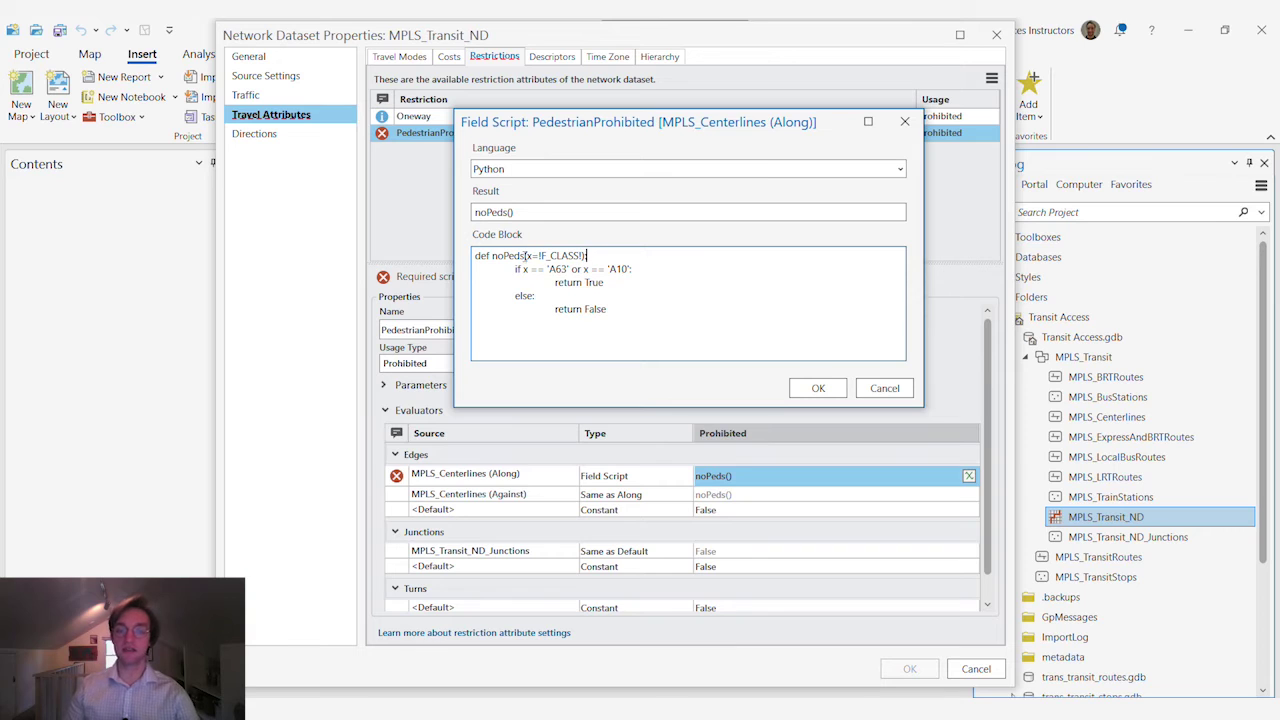
drag(493, 257, 530, 257)
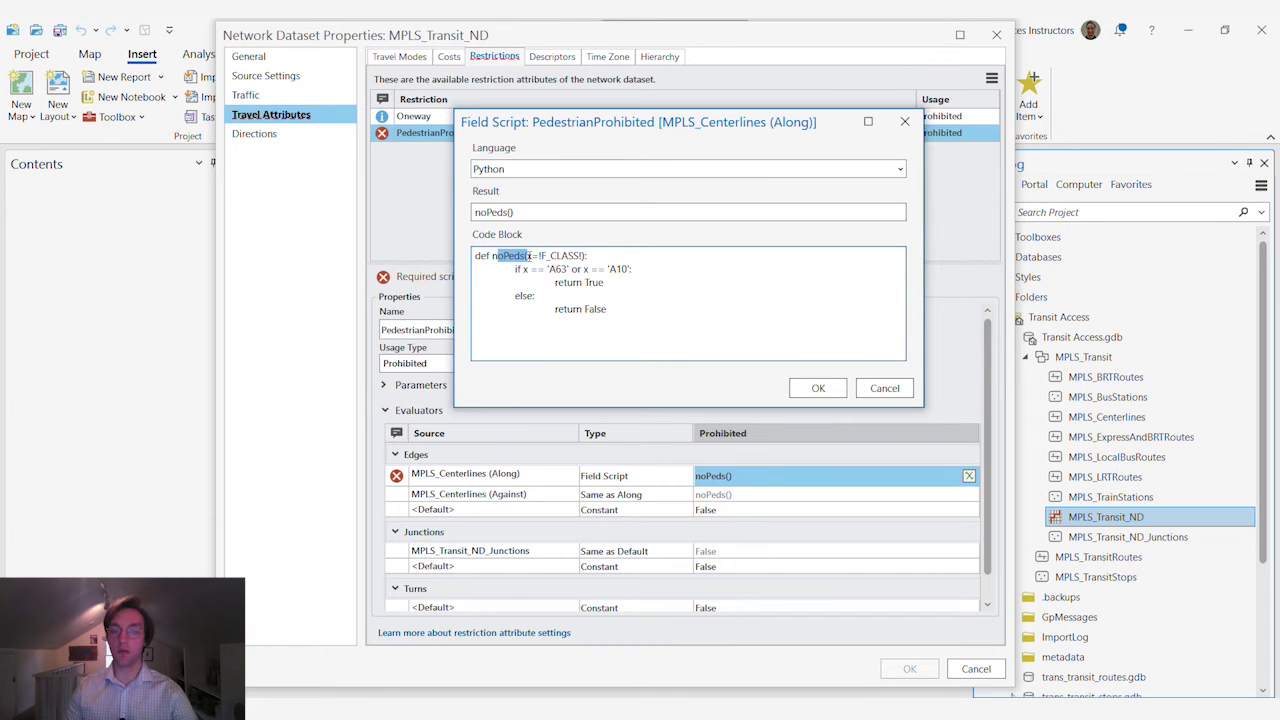
click(527, 257)
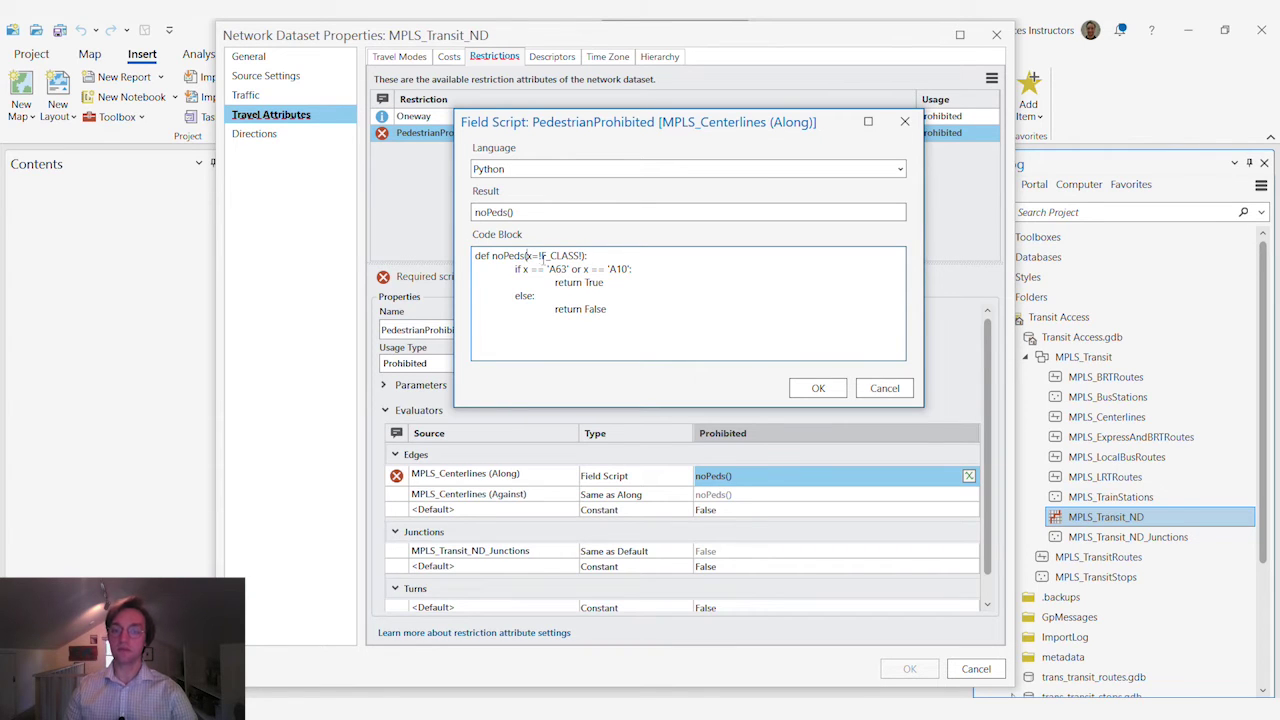
drag(540, 256, 579, 257)
click(594, 260)
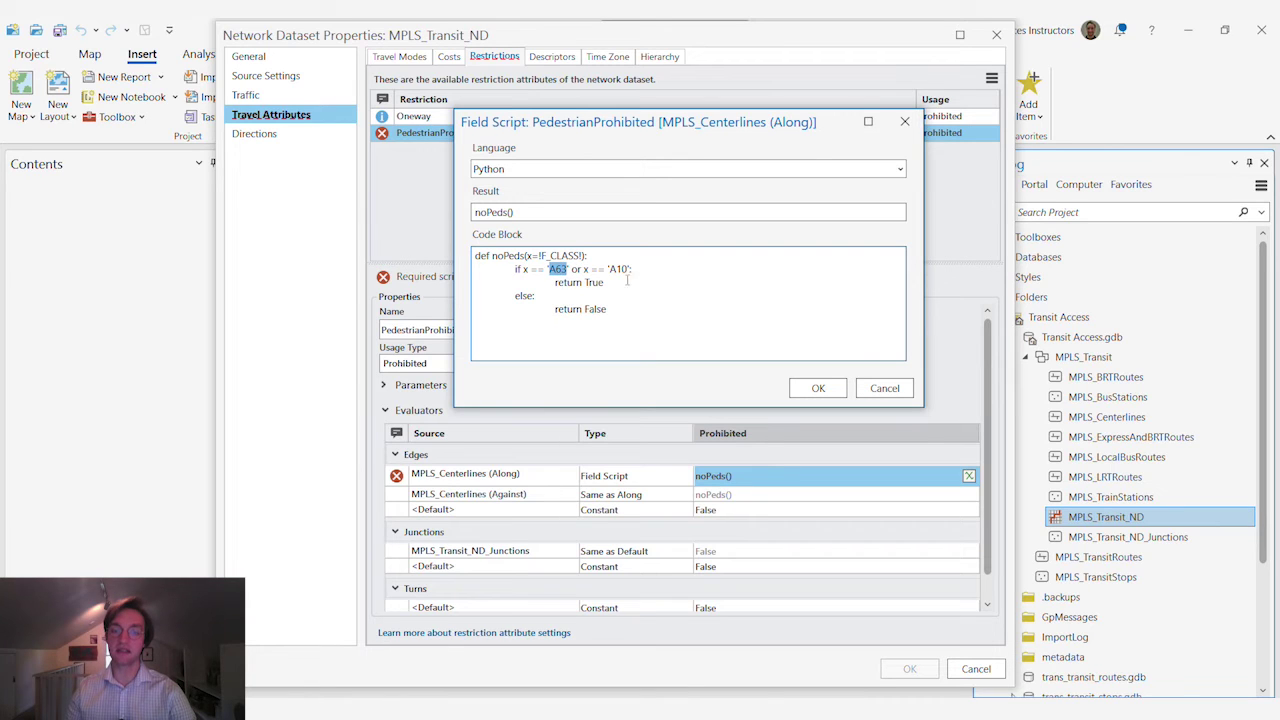
drag(617, 268, 609, 268)
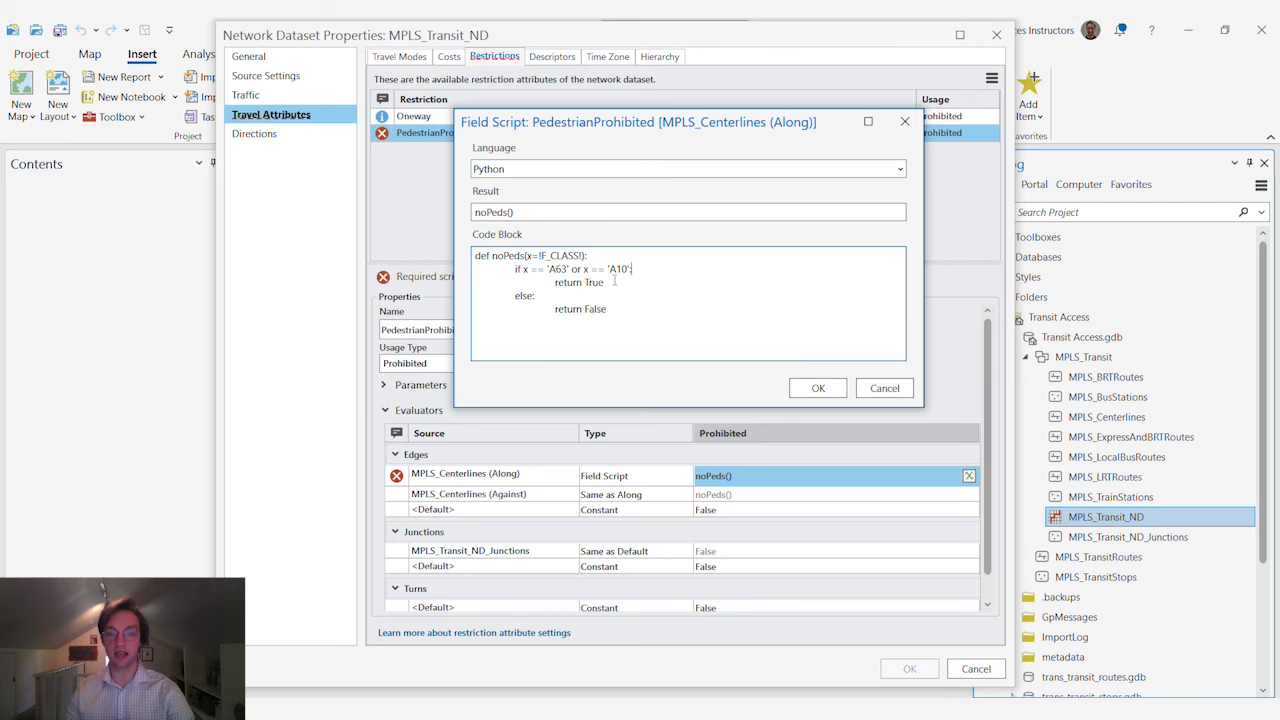
click(818, 388)
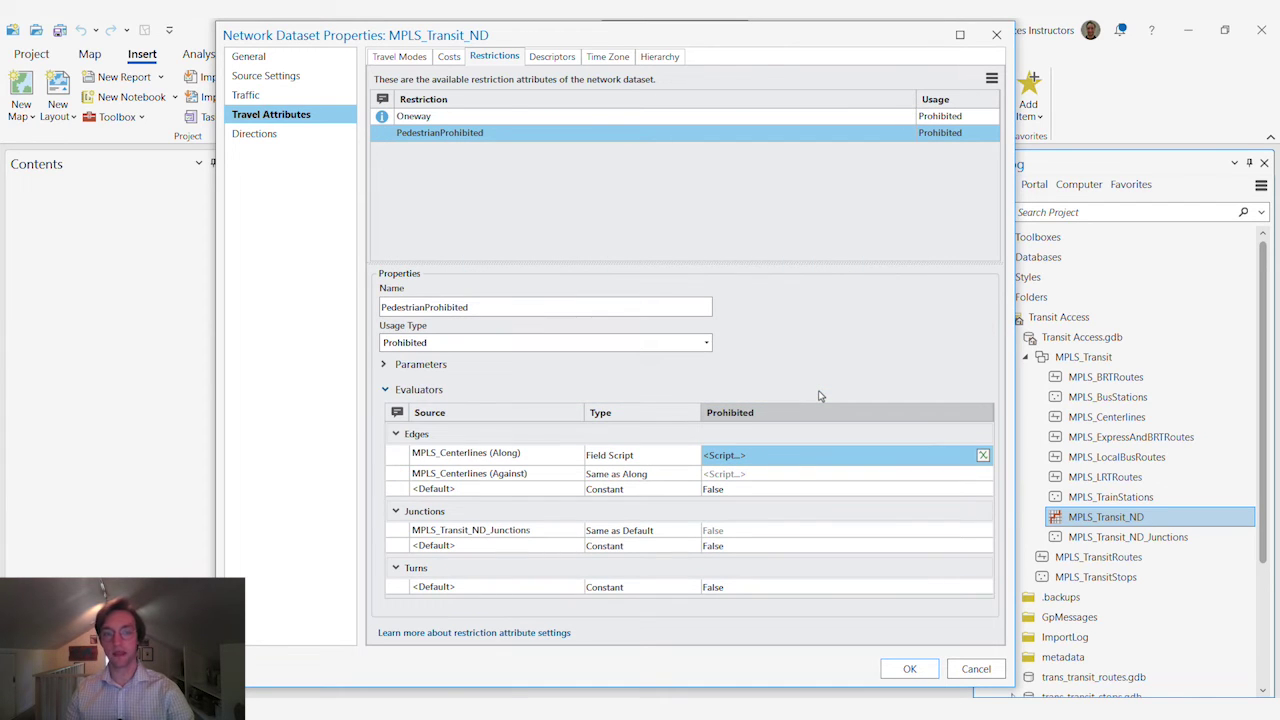
- Give Walk Time WalkTime impedance, Feet distance cost and PedestrianProhibited, then save the properties
click(396, 60)
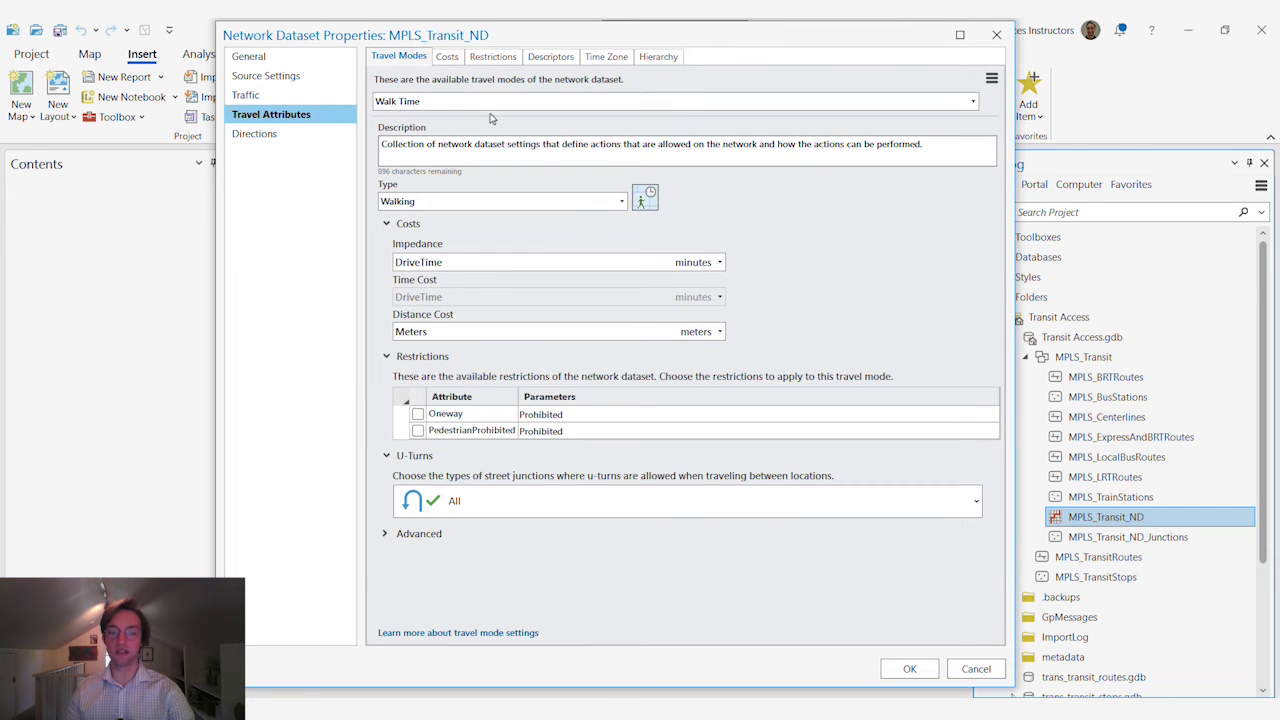
click(719, 263)
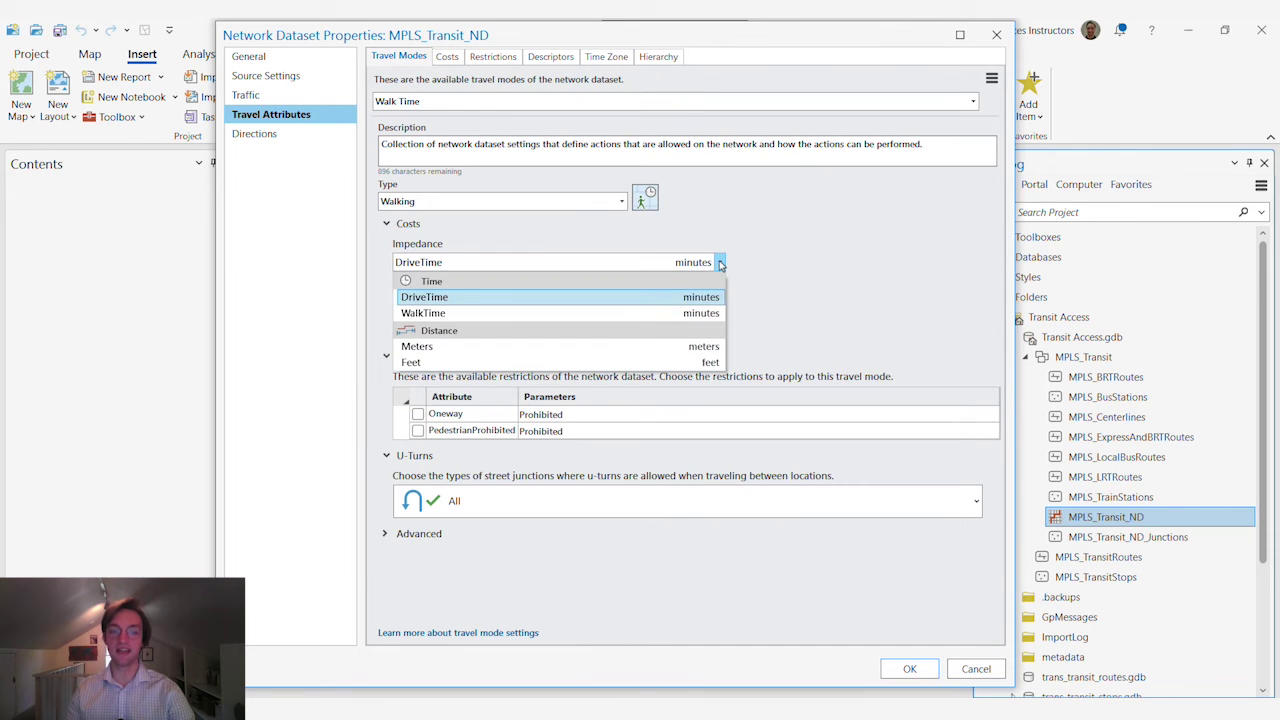
click(686, 314)
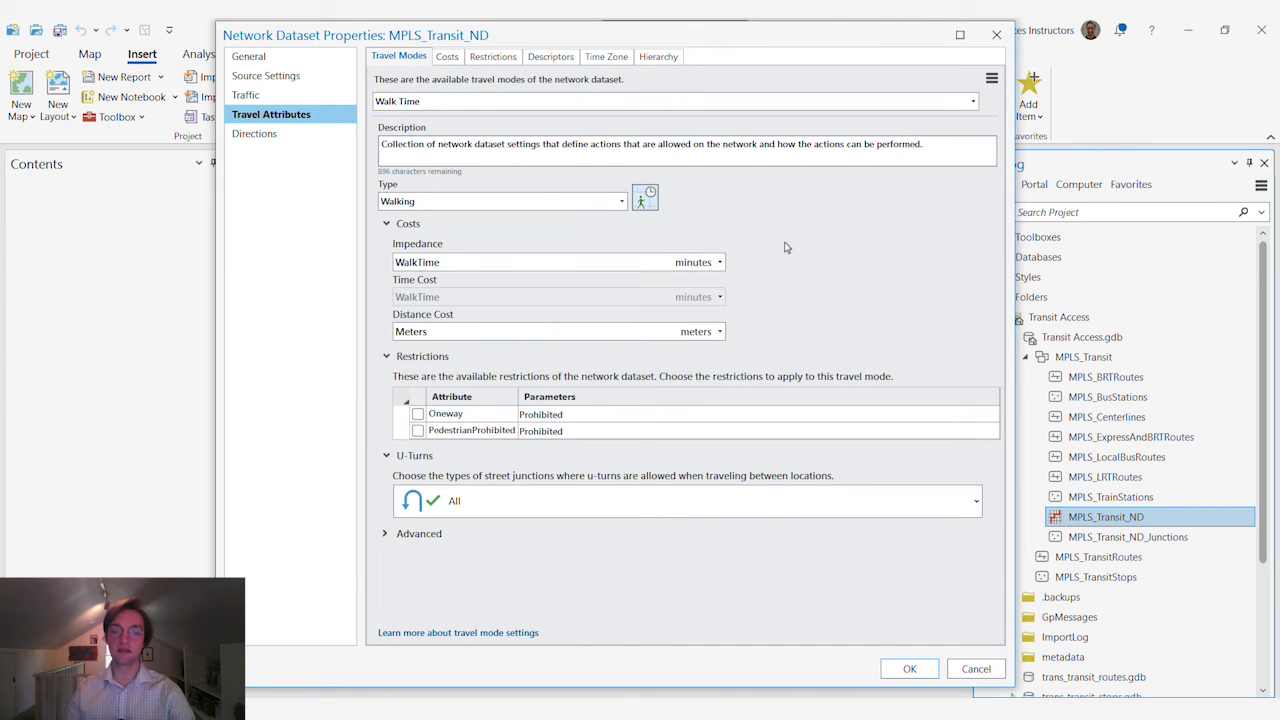
click(719, 331)
click(688, 366)
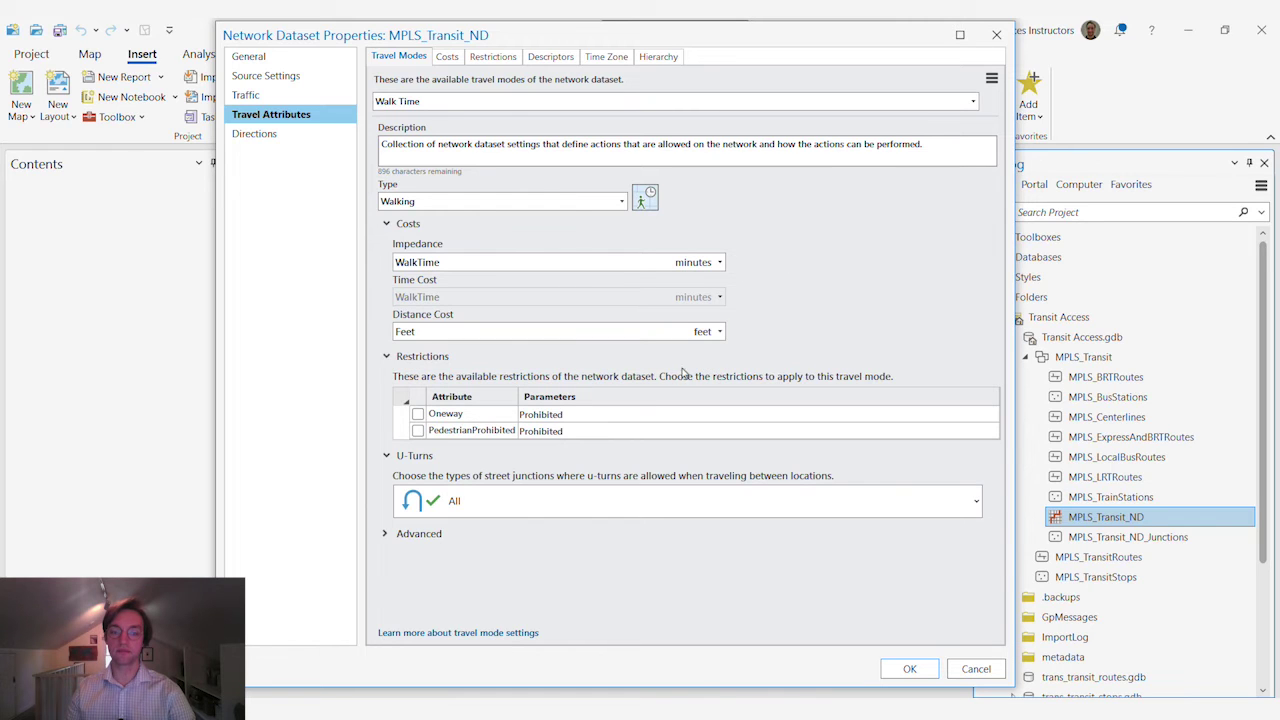
click(418, 430)
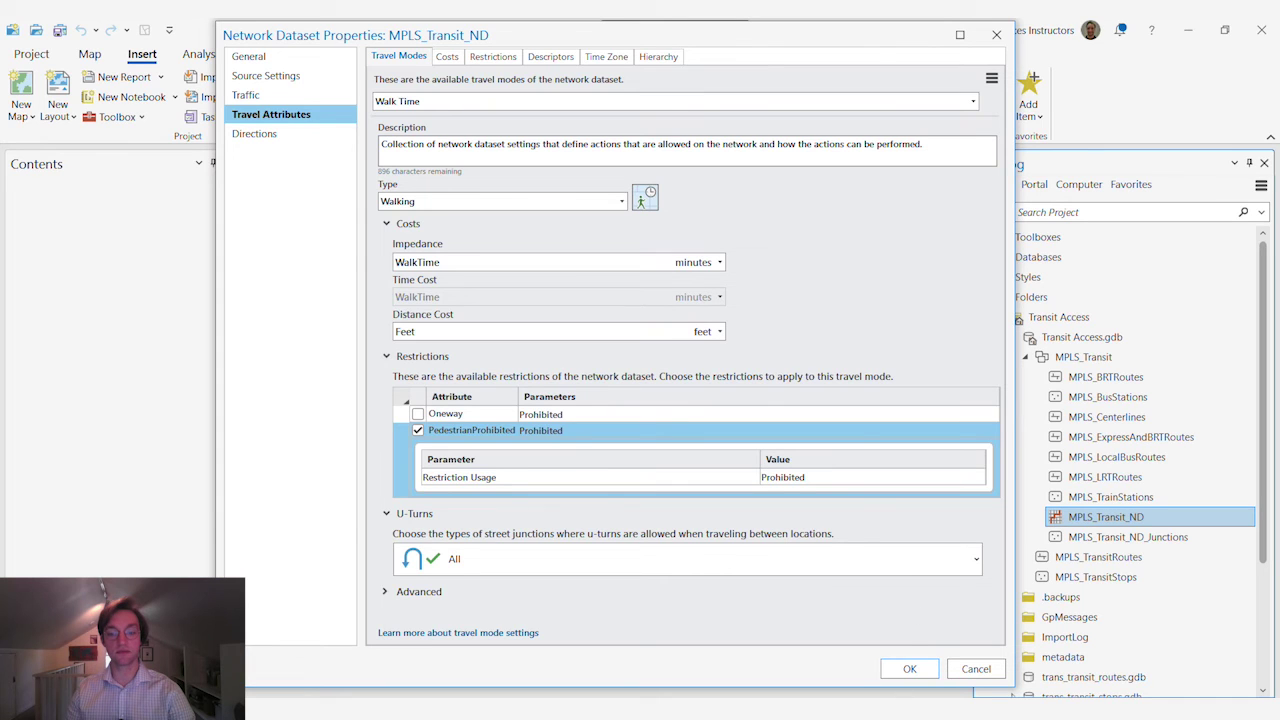
click(910, 670)
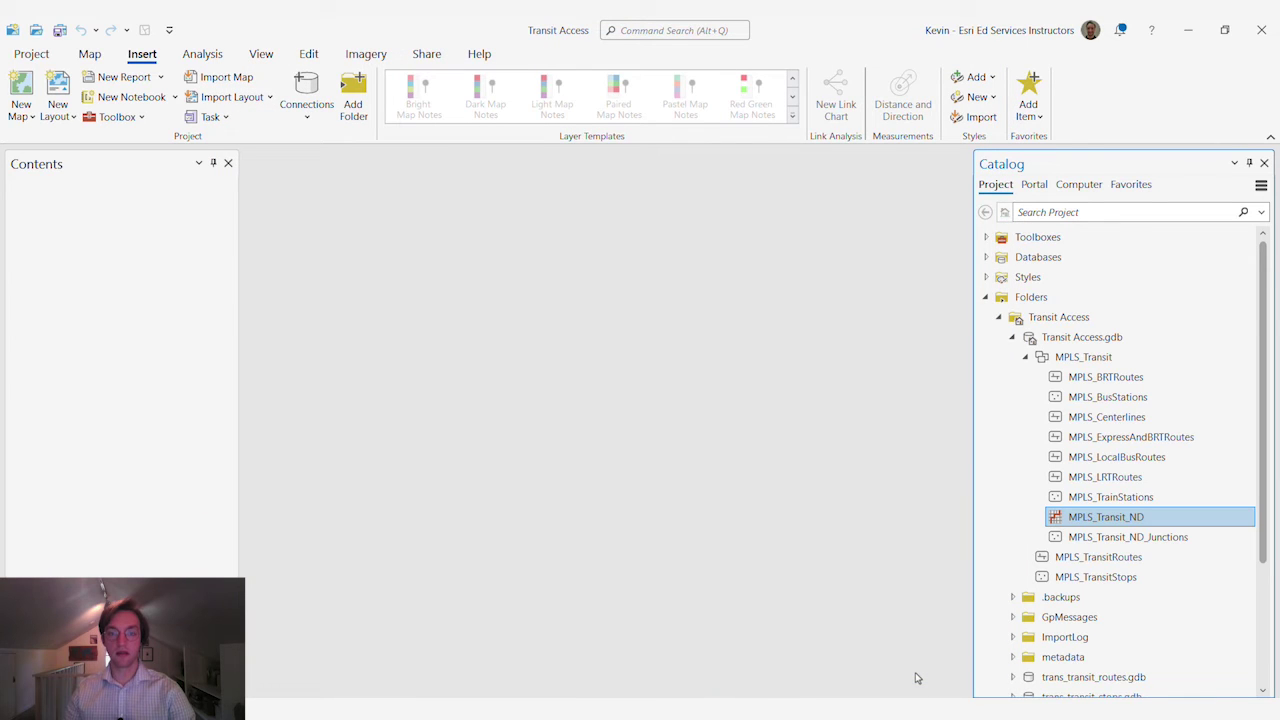
- Run Build Network on MPLS_Transit_ND from its Catalog context menu
right_click(1076, 516)
click(961, 312)
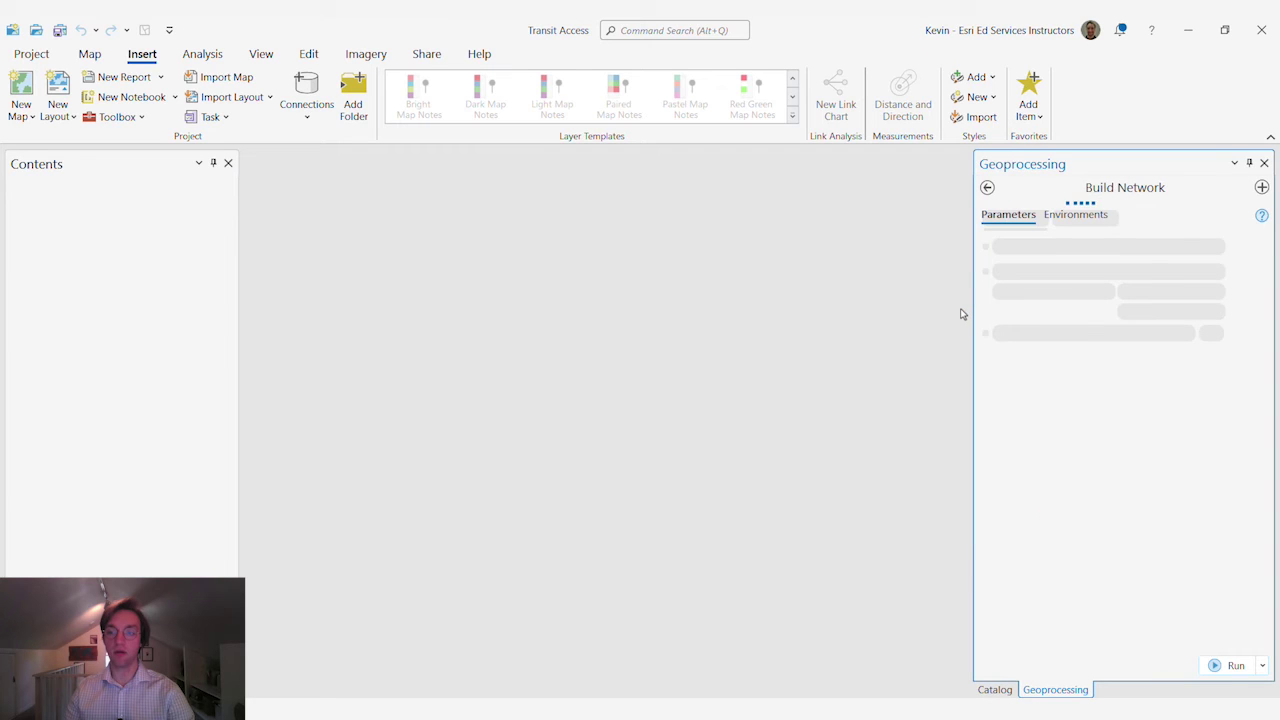
click(1222, 665)
mouse_move(1222, 669)
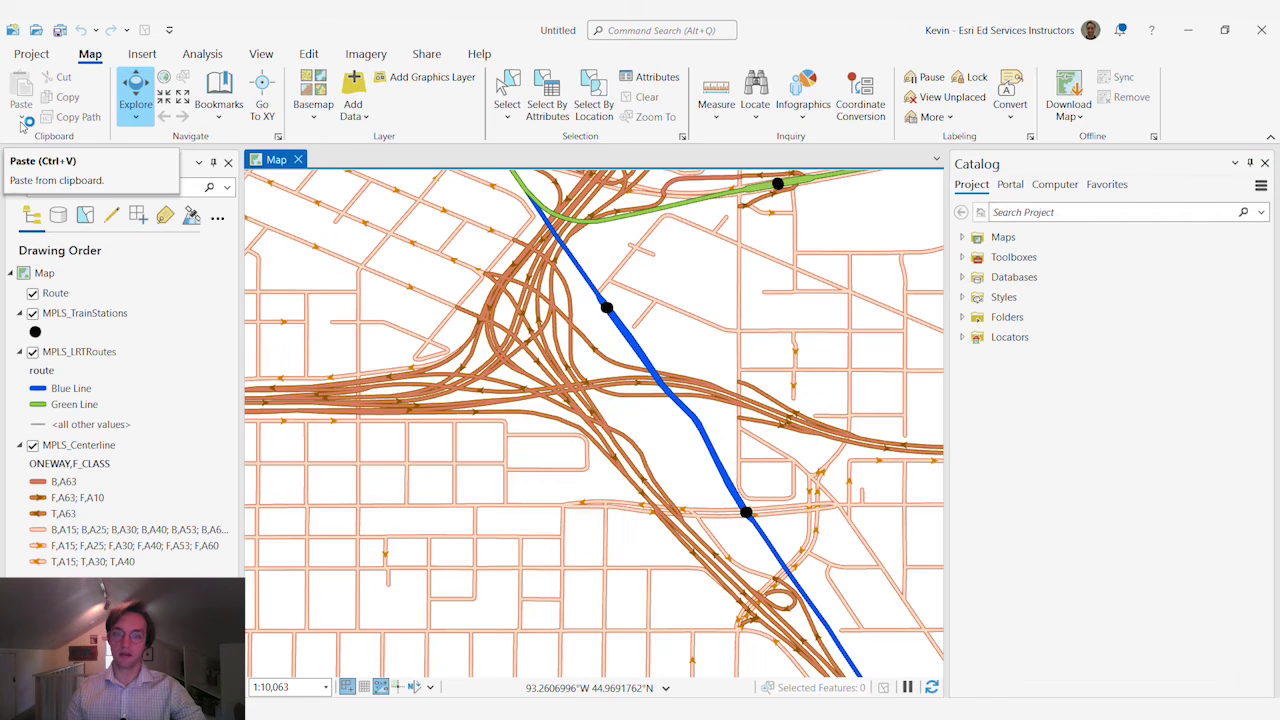
- Create a new Route analysis layer from Network Analysis on the Analysis tab
click(205, 57)
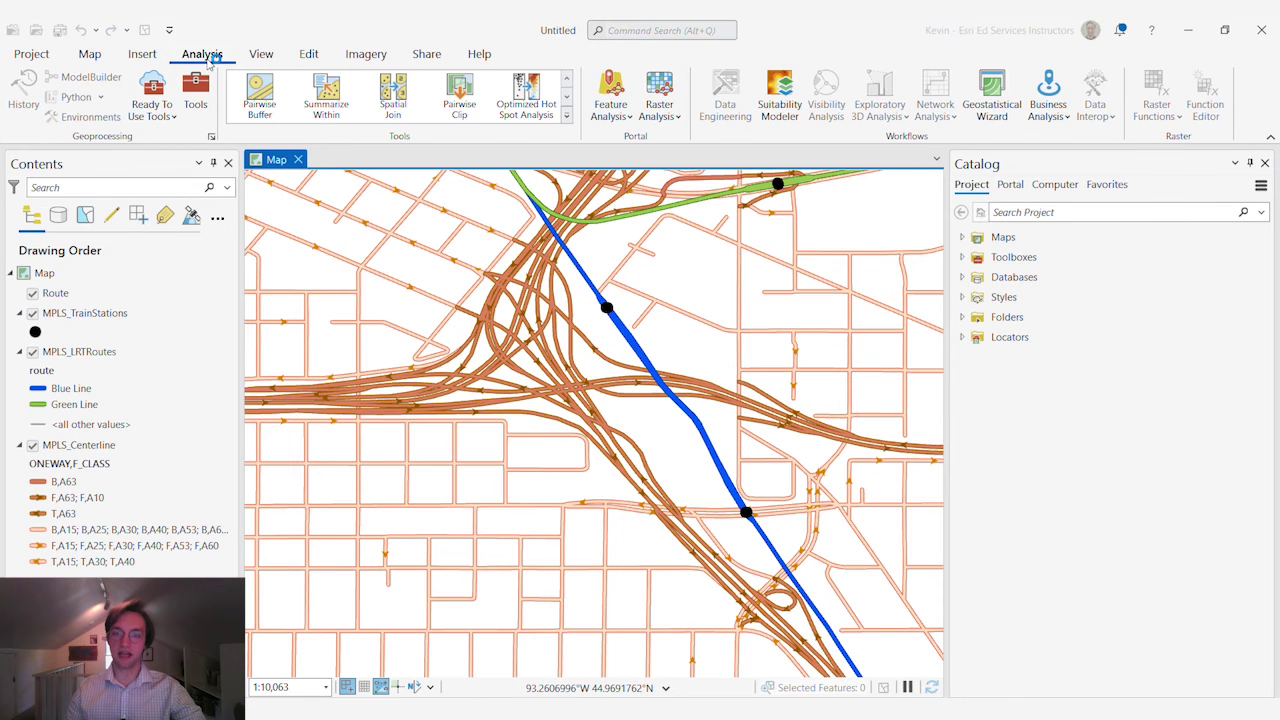
click(942, 112)
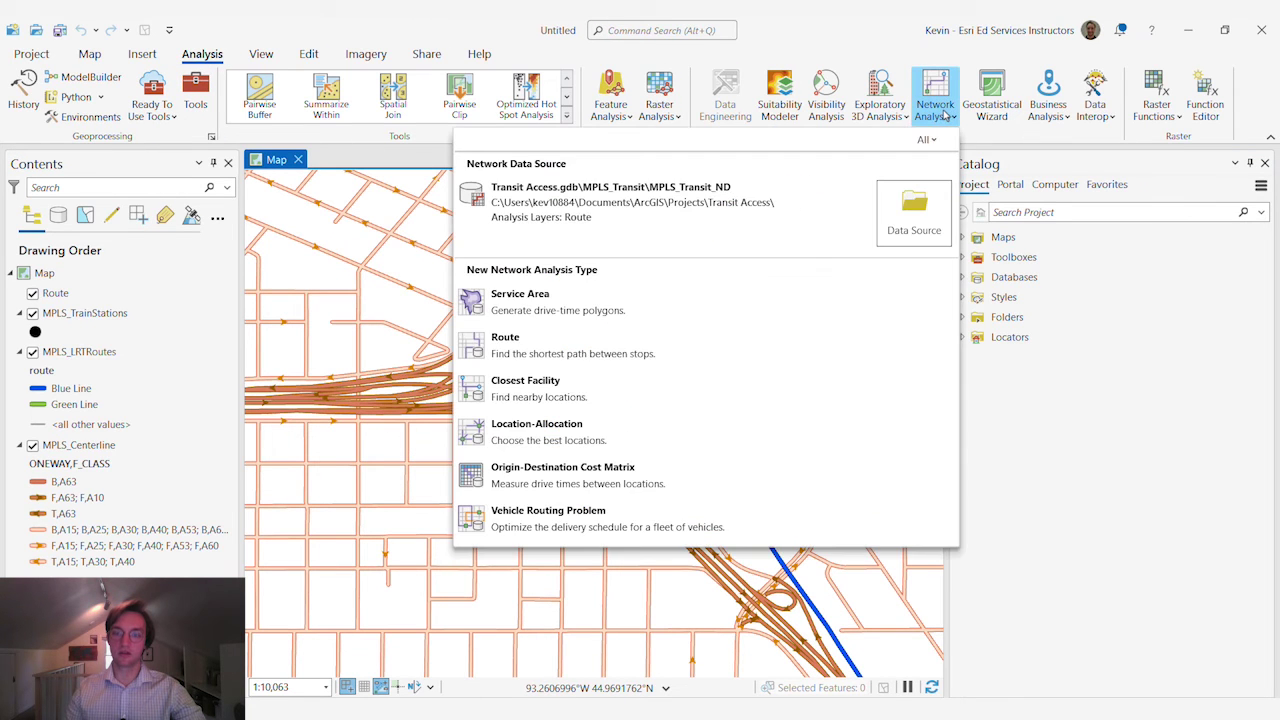
click(632, 340)
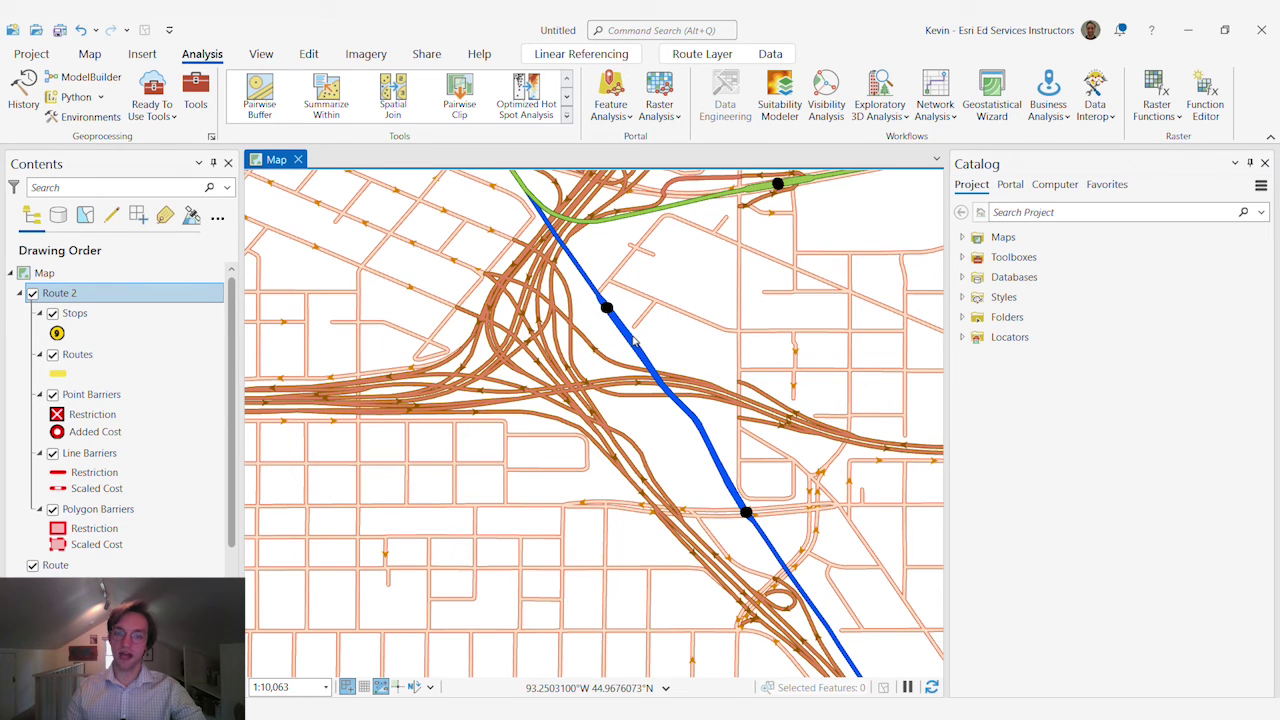
- Check the Route Layer's travel modes, then pan and zoom to the streets beside the green line
click(702, 53)
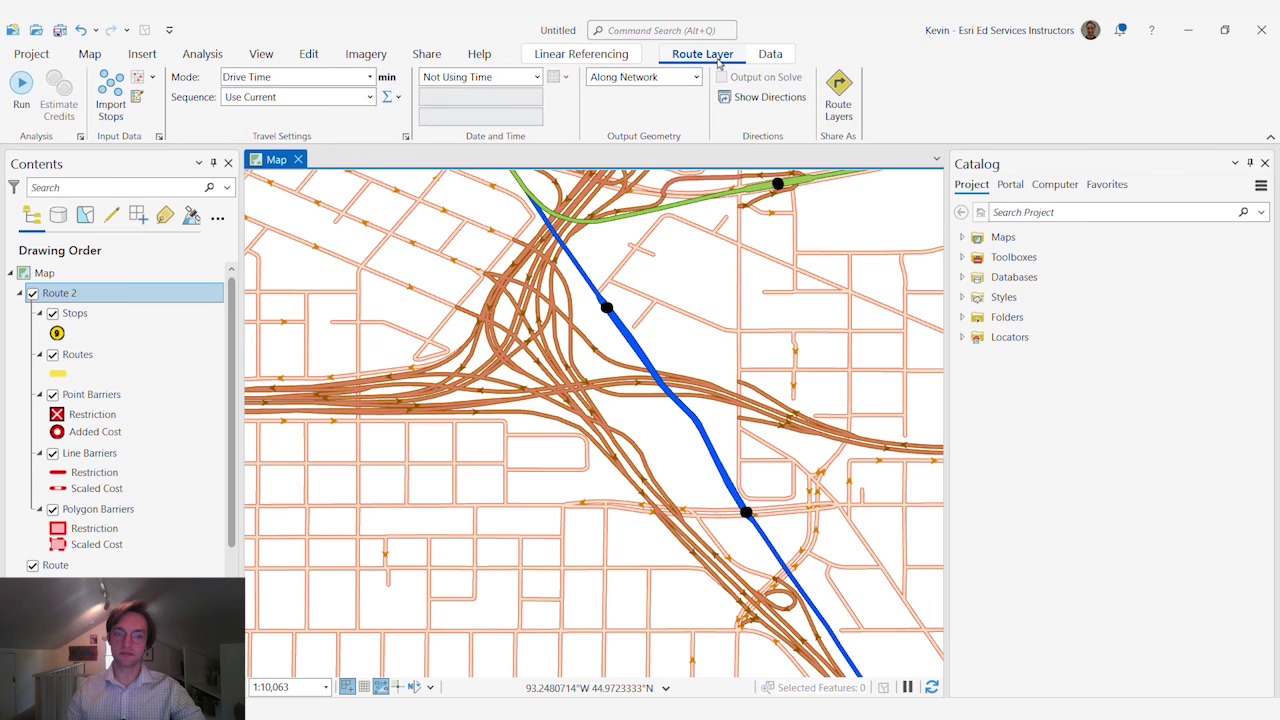
click(370, 77)
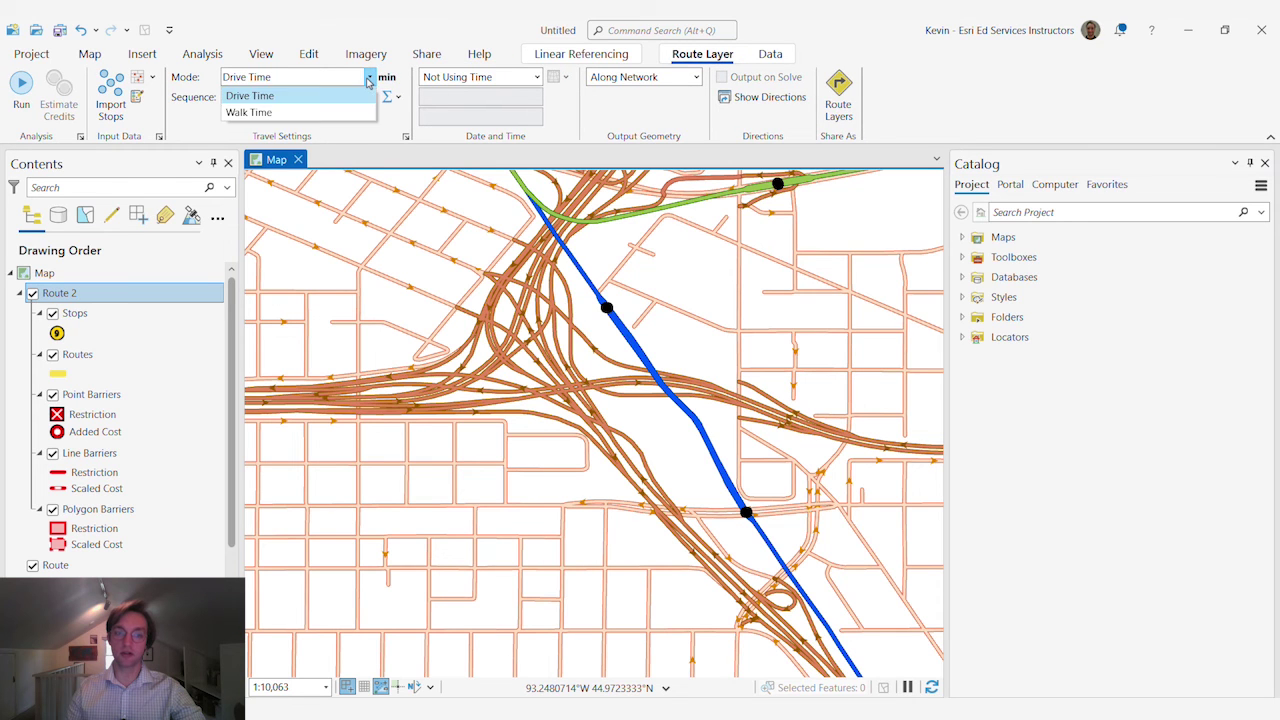
click(365, 150)
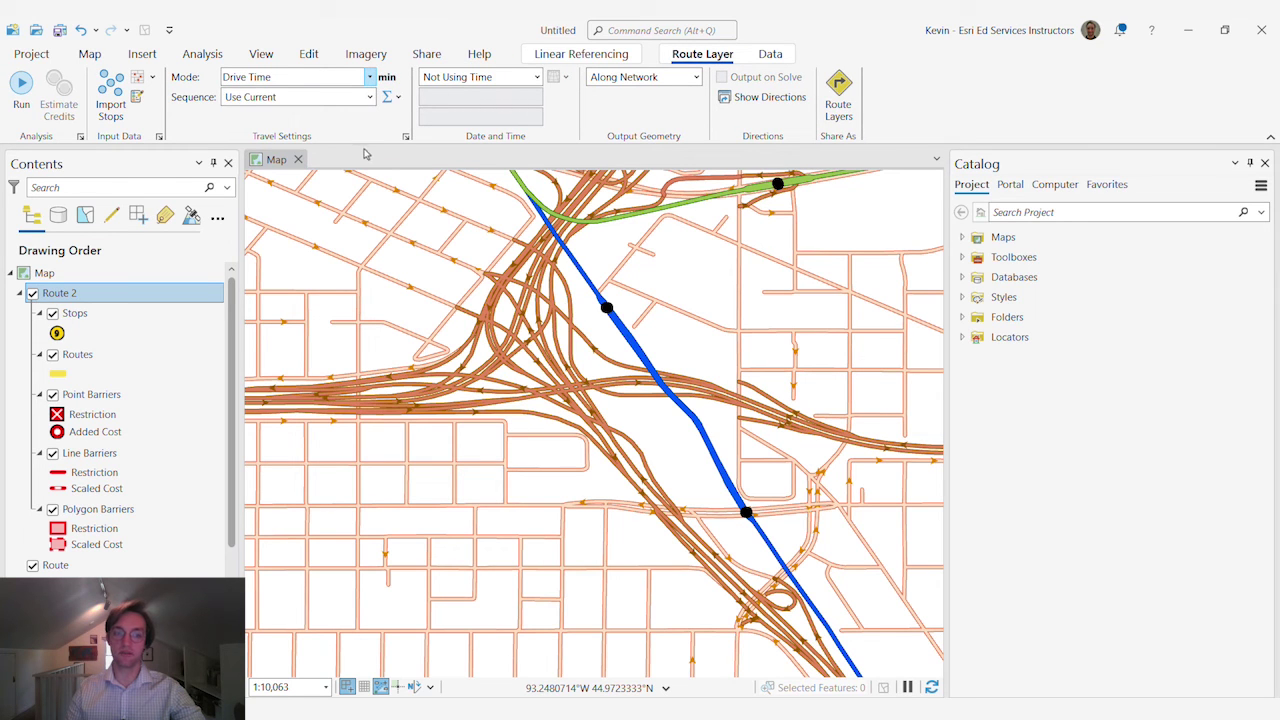
drag(328, 217, 812, 530)
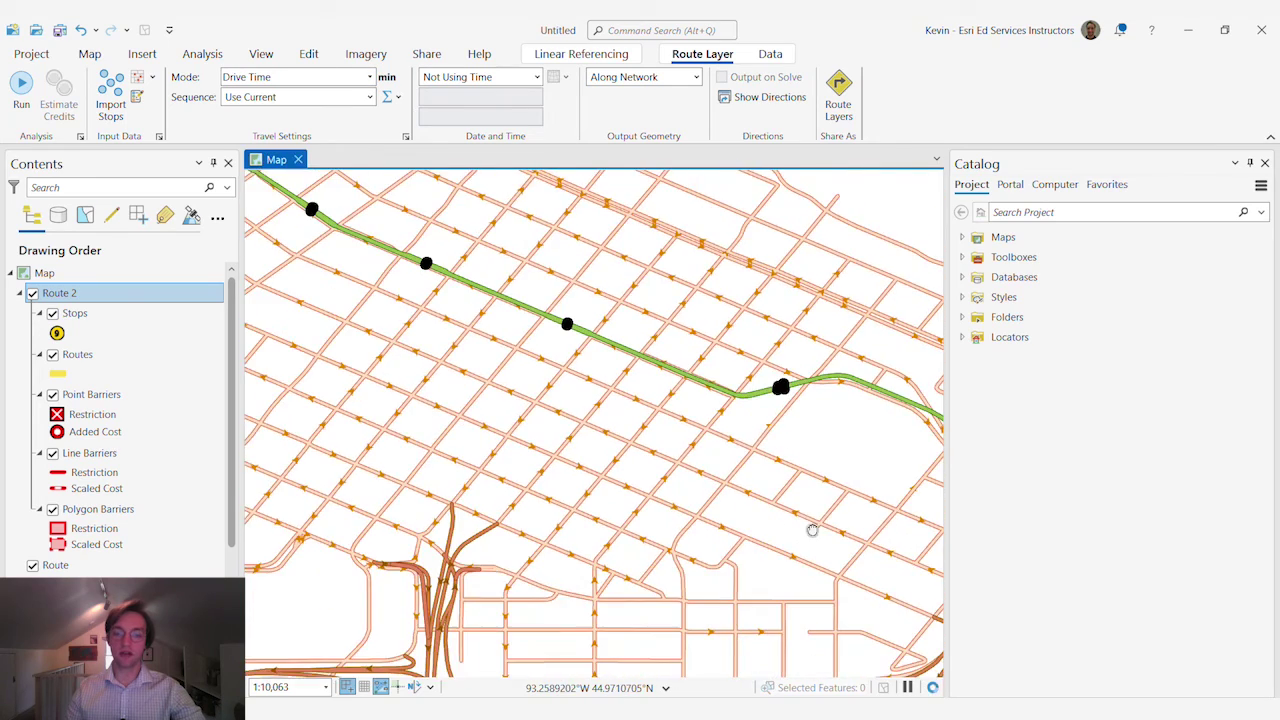
scroll(611, 417, up, 4)
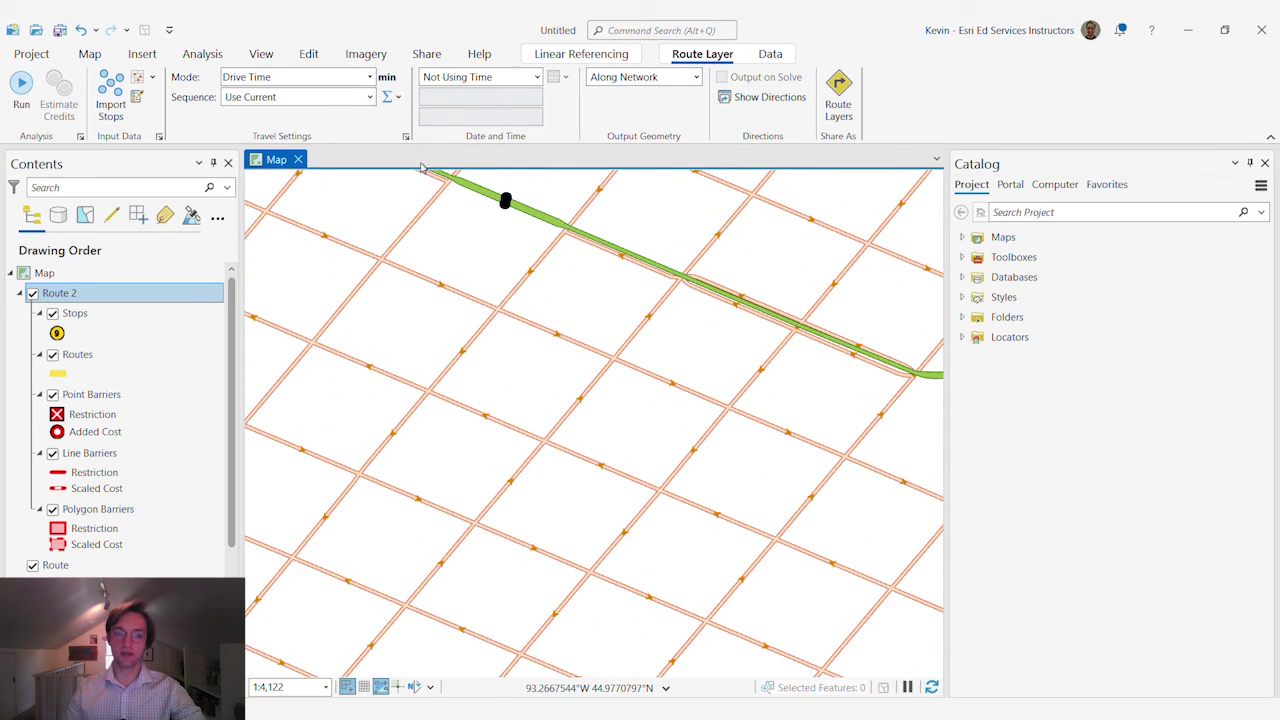
- Place three Stops on the street grid, the last near the green line
click(137, 97)
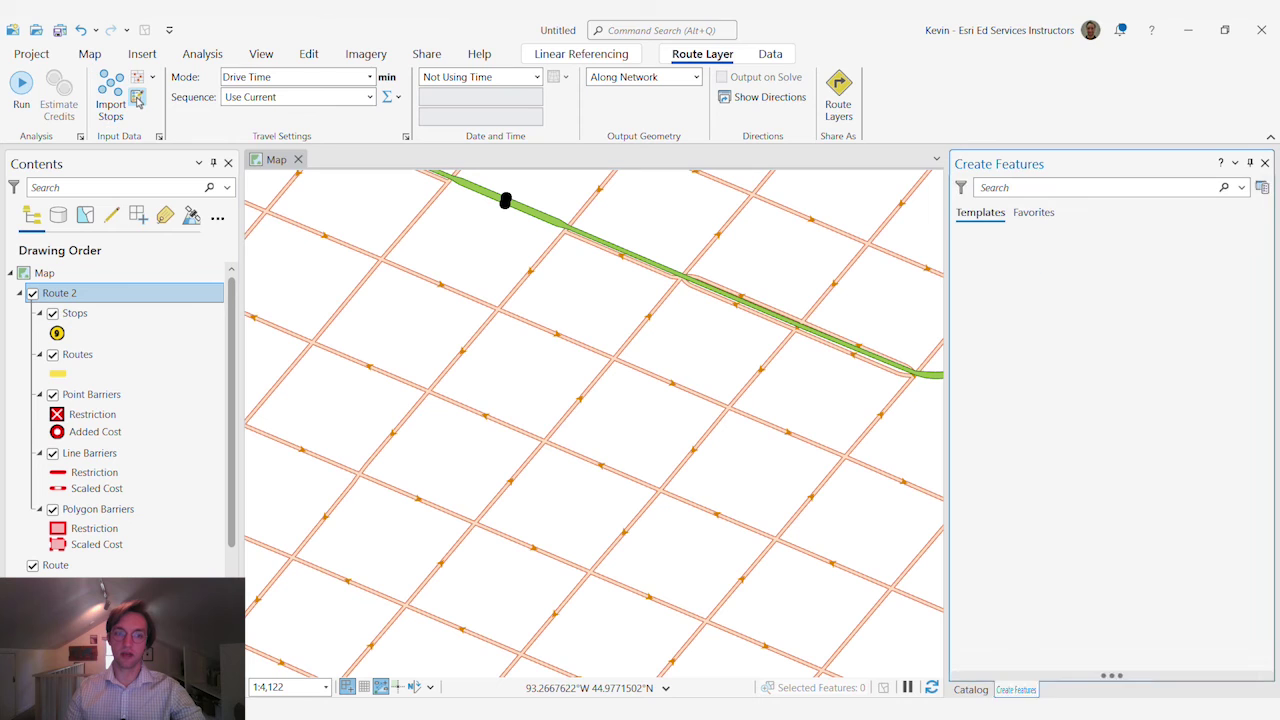
click(995, 477)
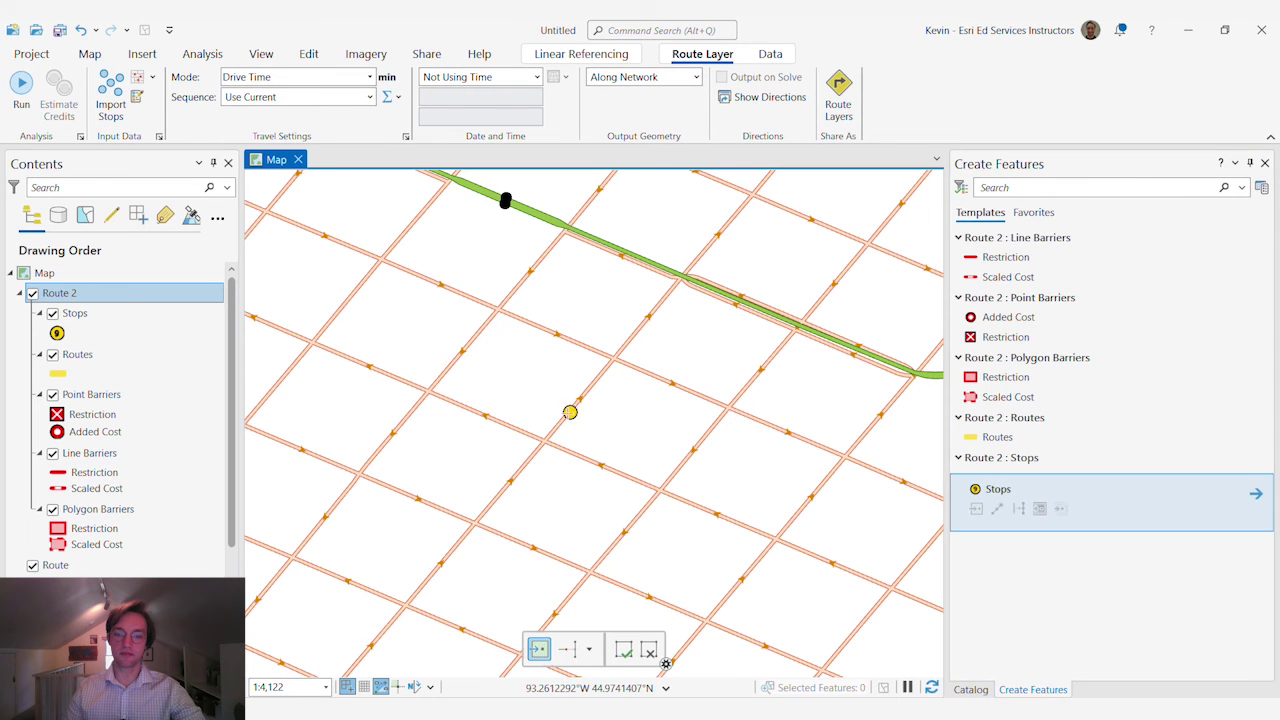
click(506, 424)
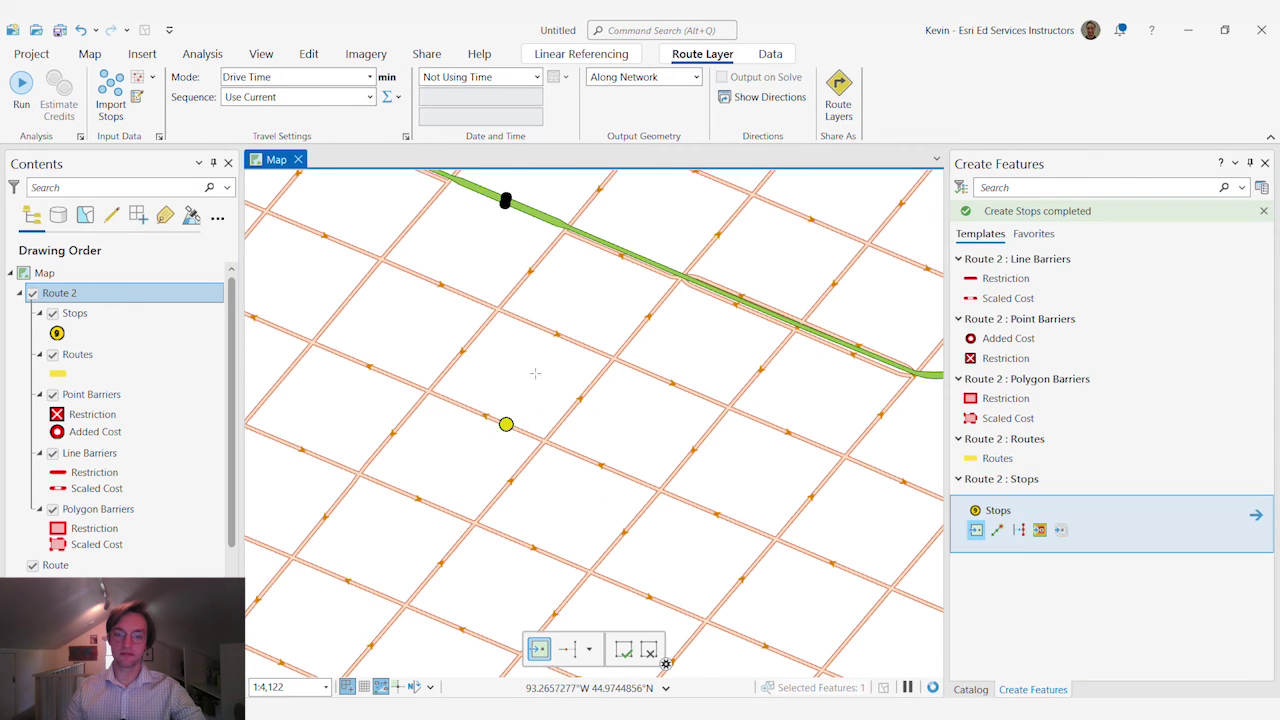
click(560, 335)
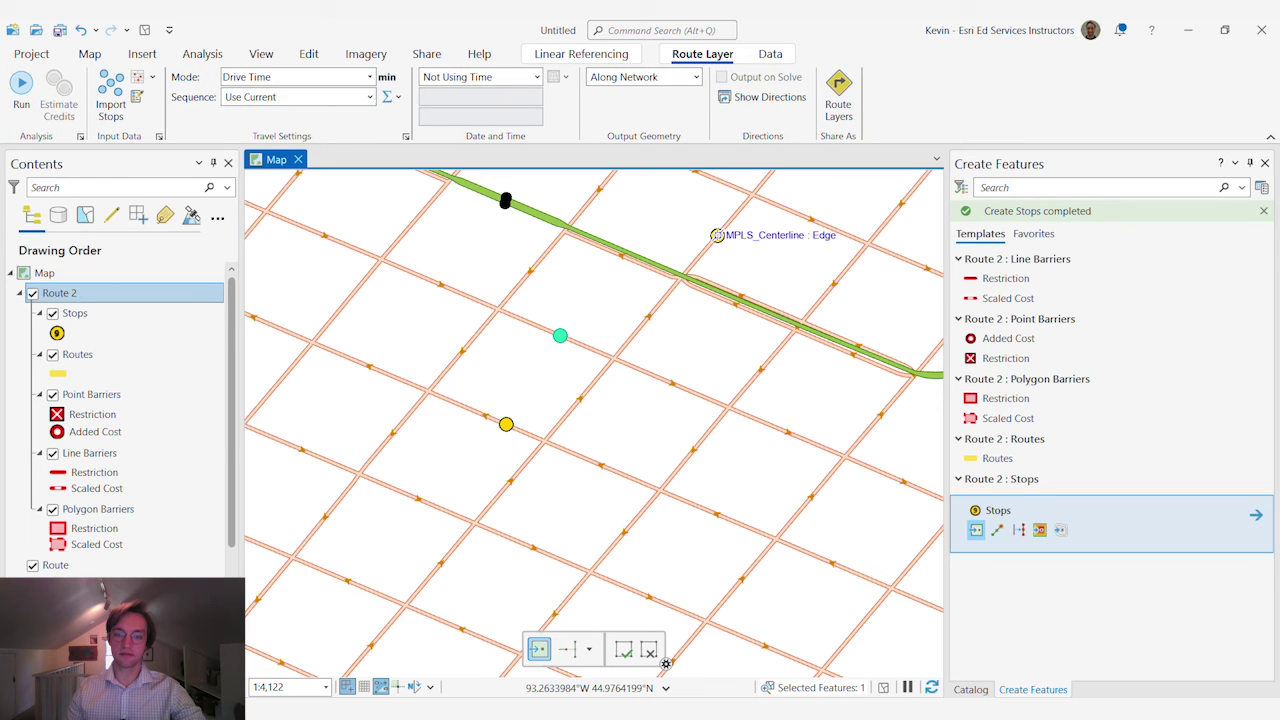
click(826, 293)
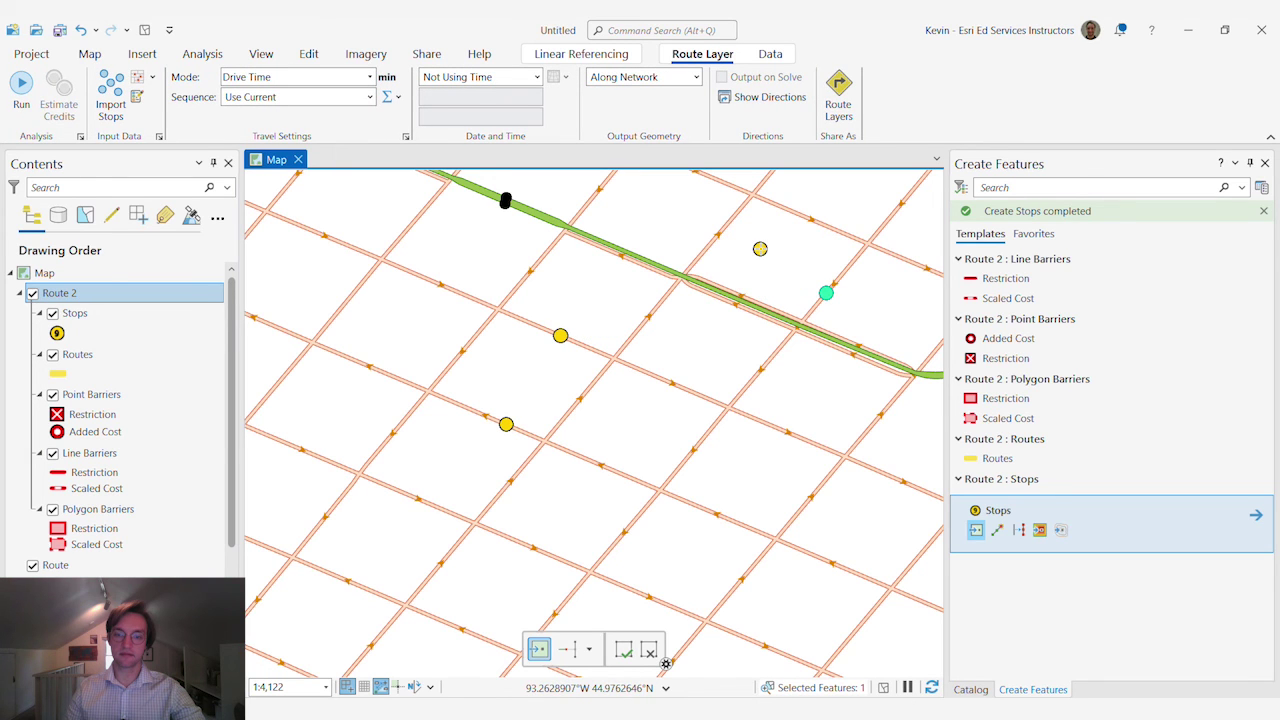
- Solve the route with Walk Time, then re-solve it with Drive Time
click(369, 77)
click(292, 120)
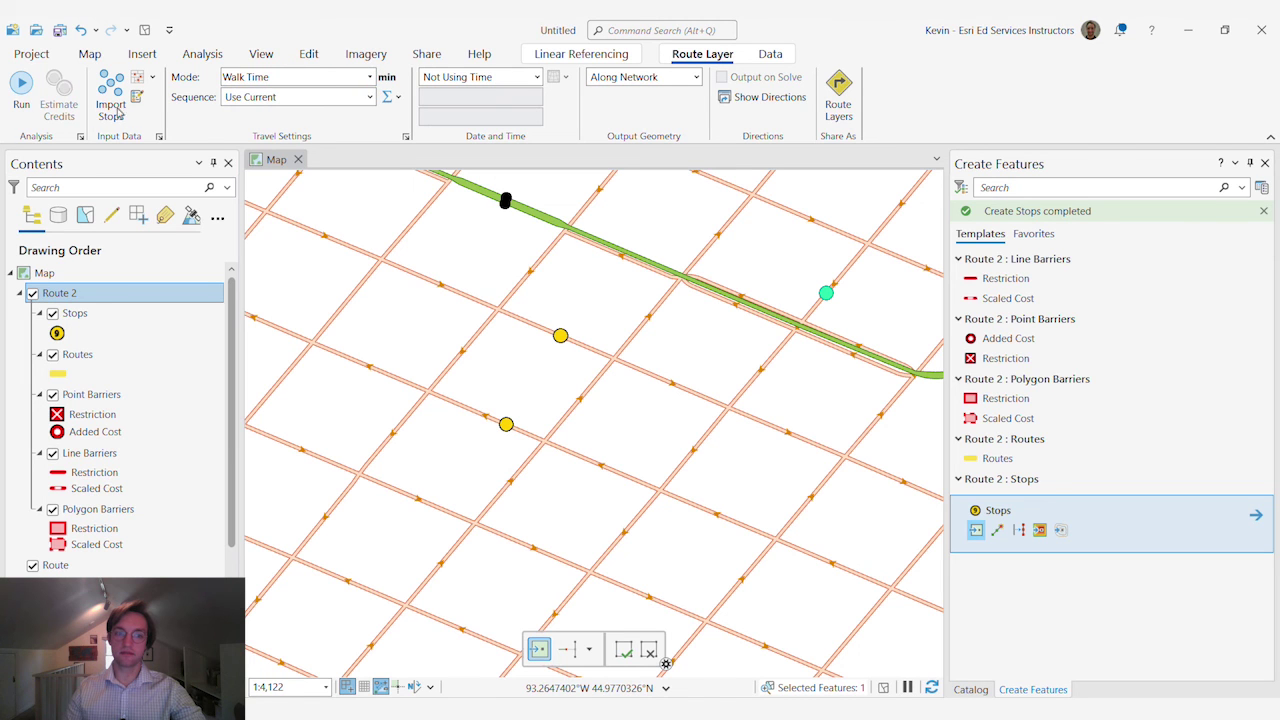
click(14, 95)
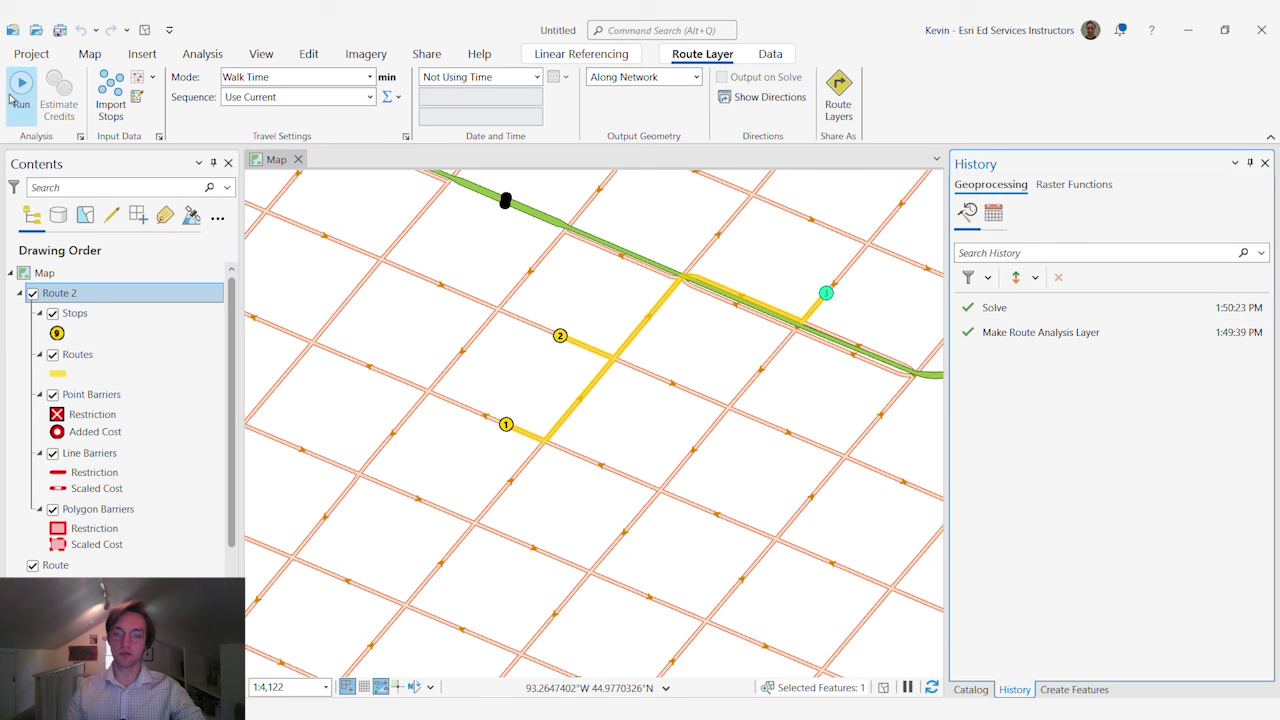
click(370, 77)
click(250, 89)
click(21, 92)
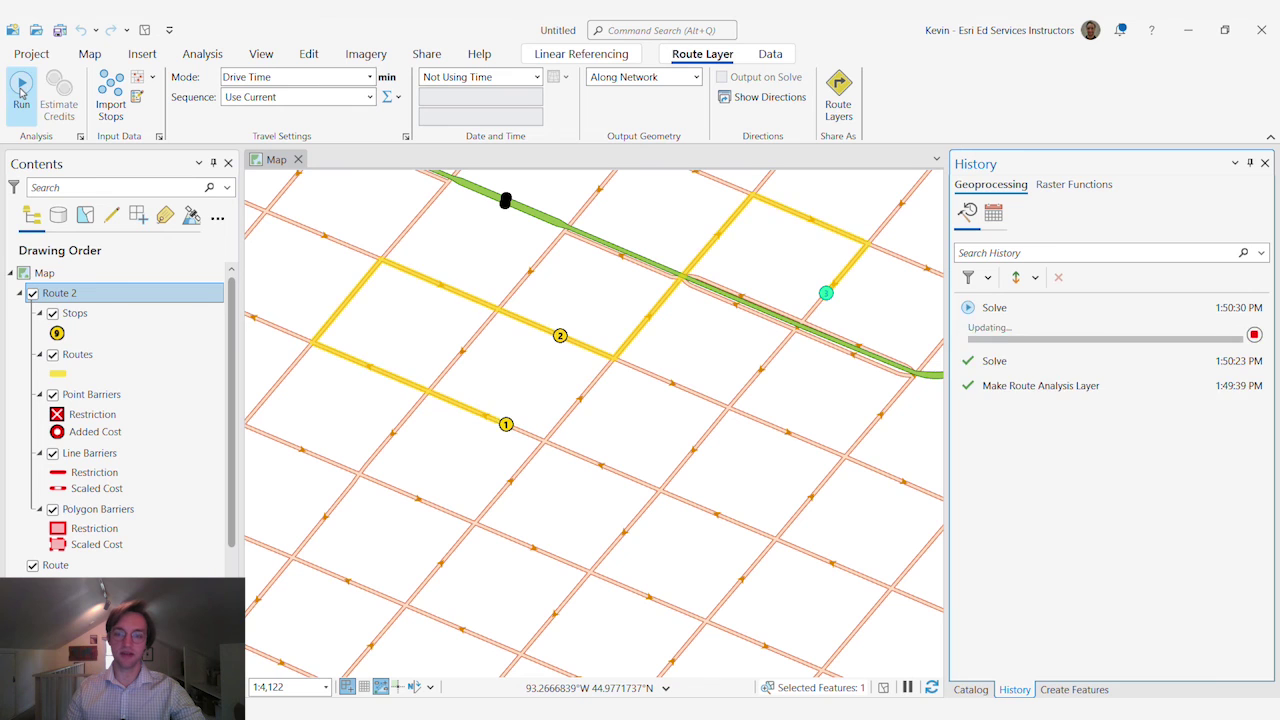